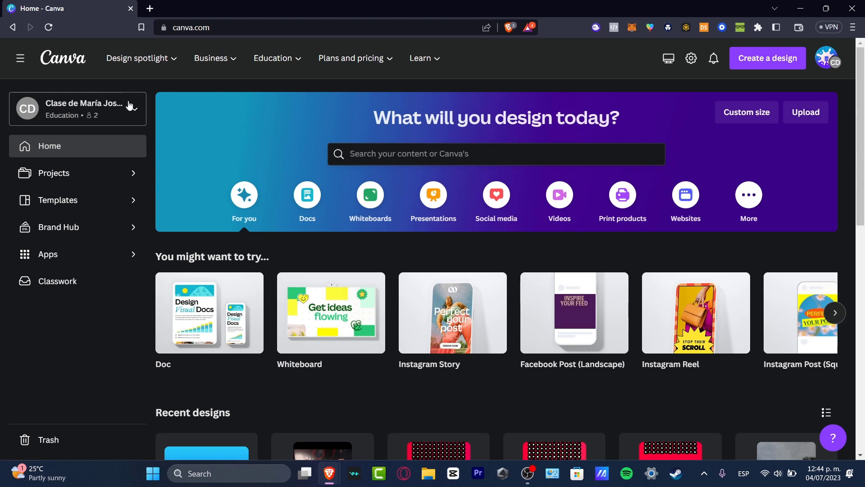
scroll(593, 289, down, 8)
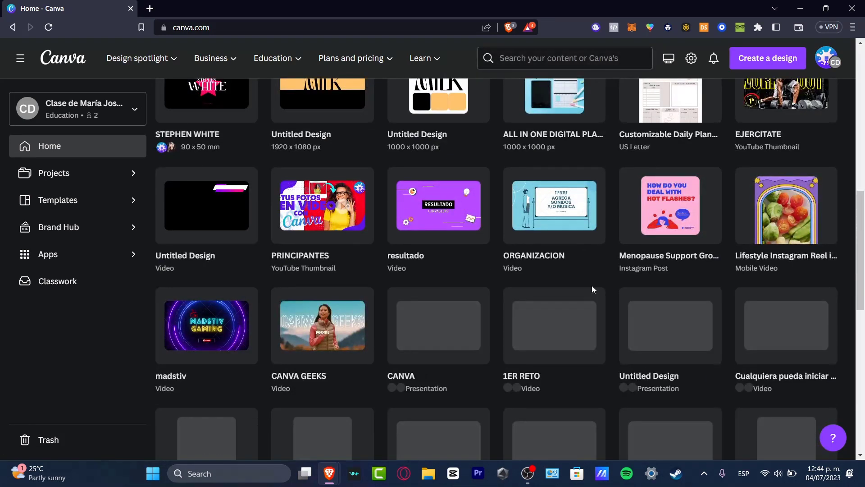
mouse_move(594, 298)
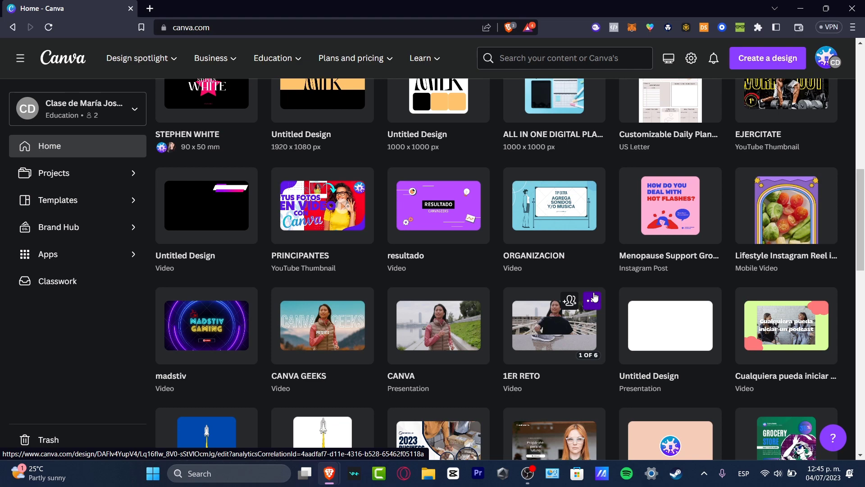
scroll(571, 345, up, 10)
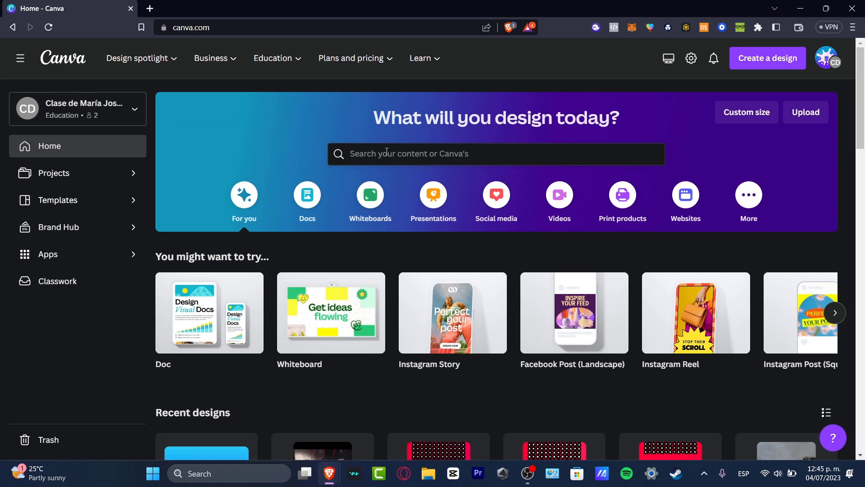
click(493, 162)
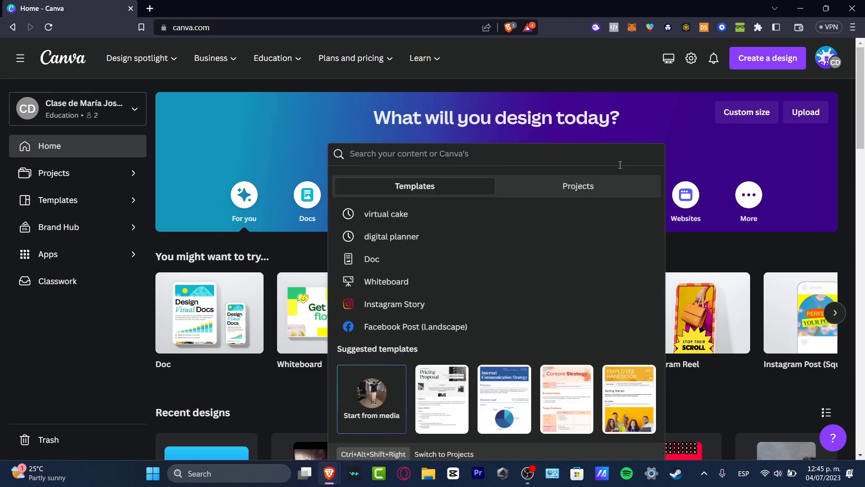
click(729, 247)
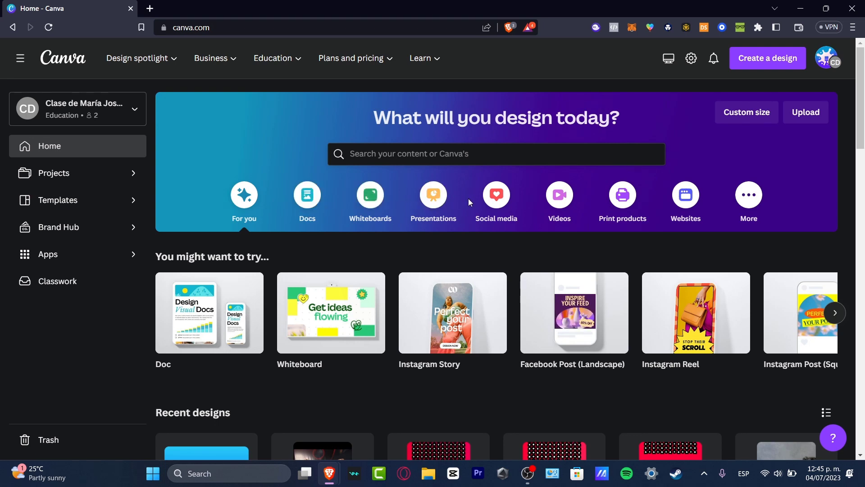
Browse the website templates in the Websites category of the home page.
click(686, 199)
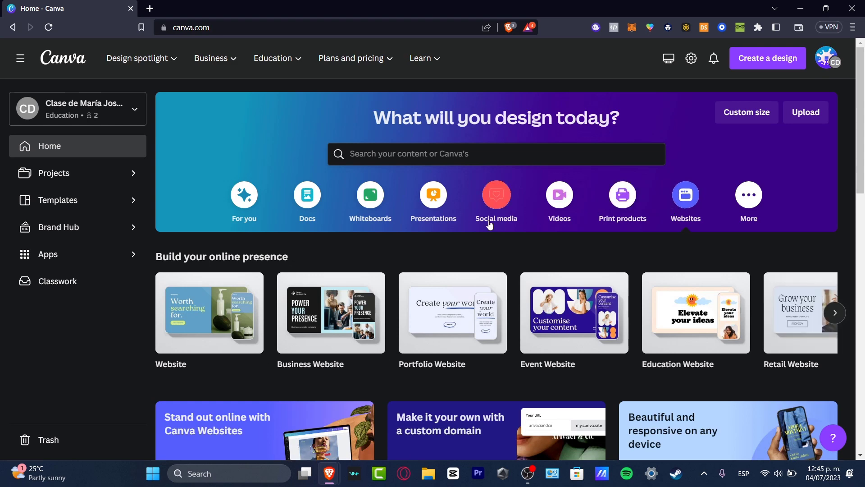
drag(864, 115, 864, 394)
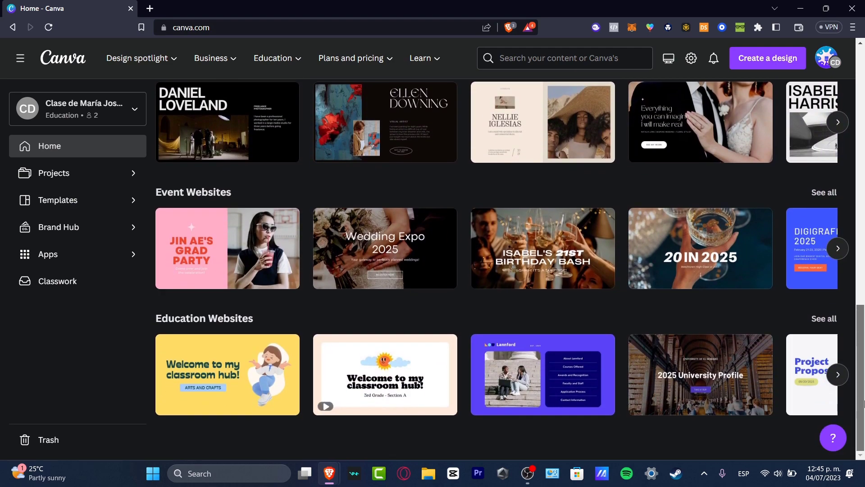
drag(864, 404, 862, 146)
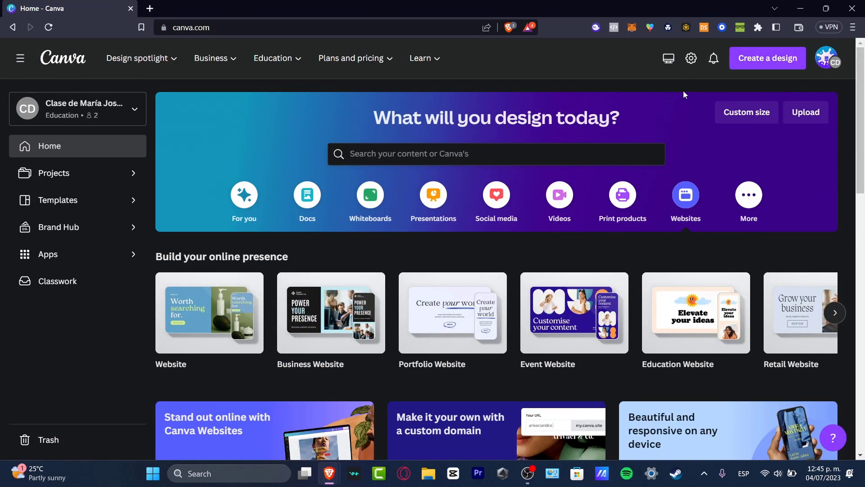
Search the templates for "landing page".
click(417, 153)
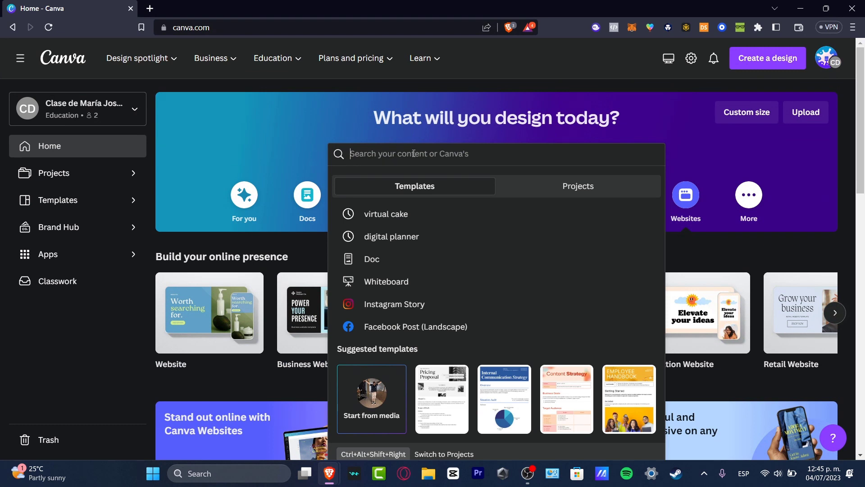
text(landing page)
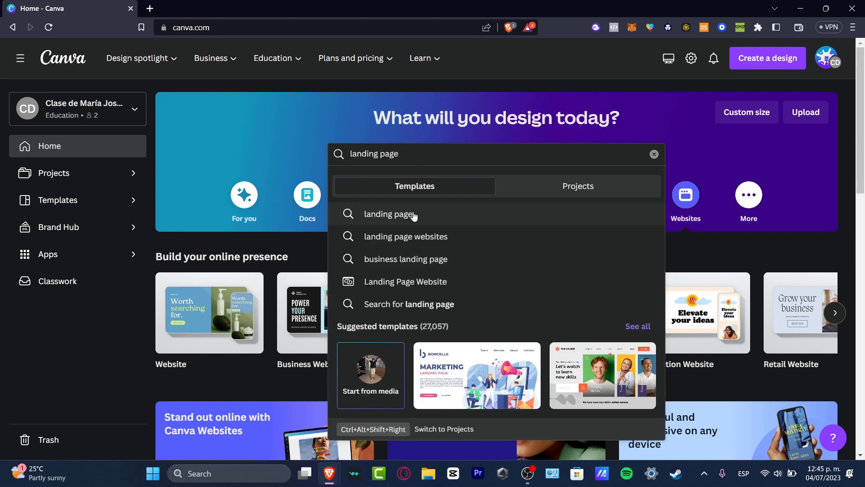
click(410, 221)
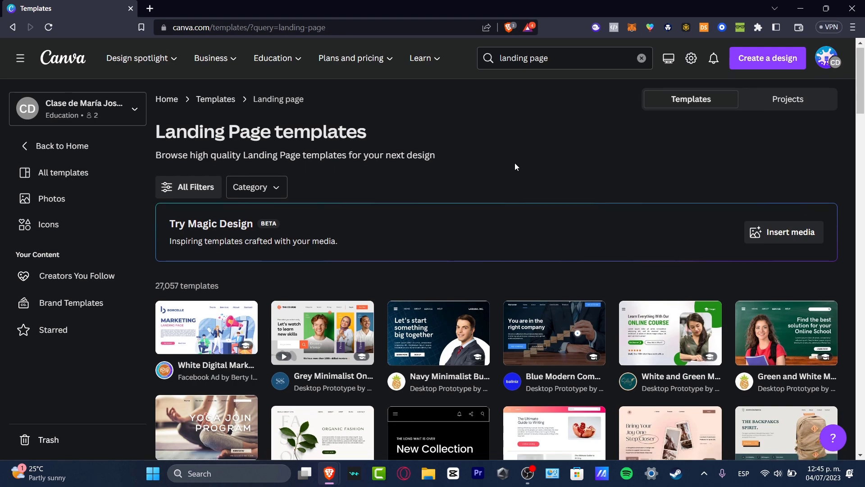
Create a design from the "Purple and Pink Illustration Corporate Business Analyst Desktop Prototype" template, found among the templates similar to the Teal and White Minimalist Architecture one.
scroll(515, 163, down, 3)
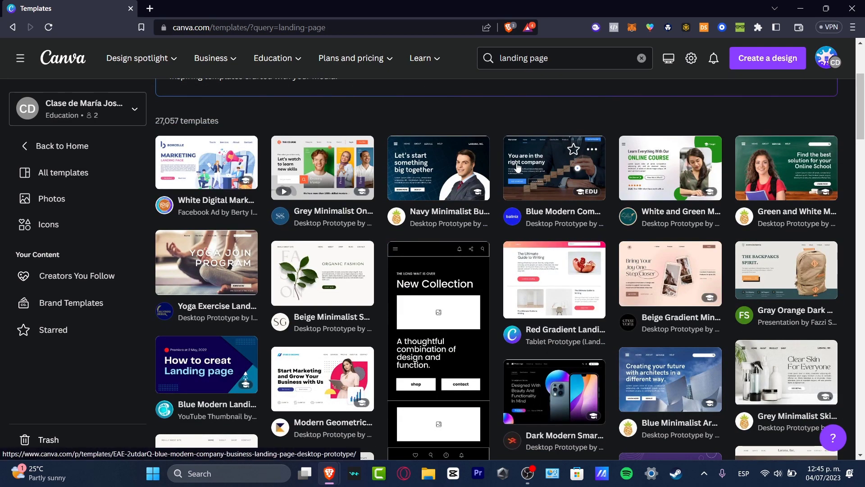
scroll(521, 171, down, 3)
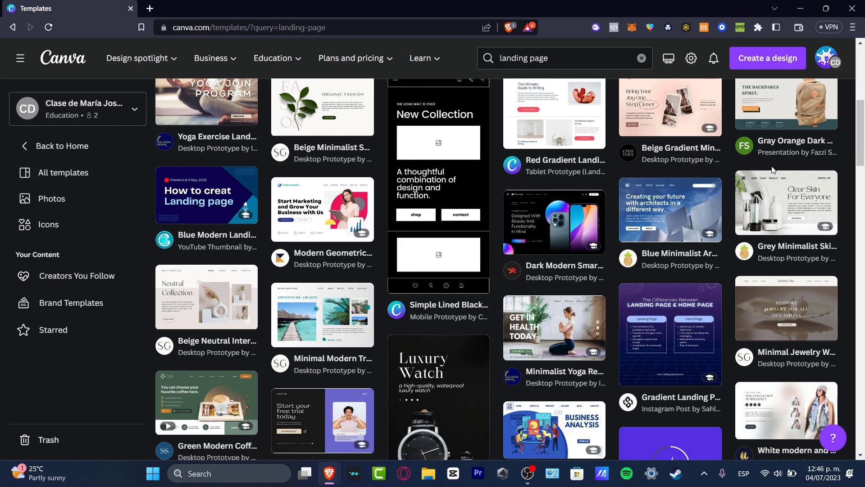
scroll(772, 169, down, 3)
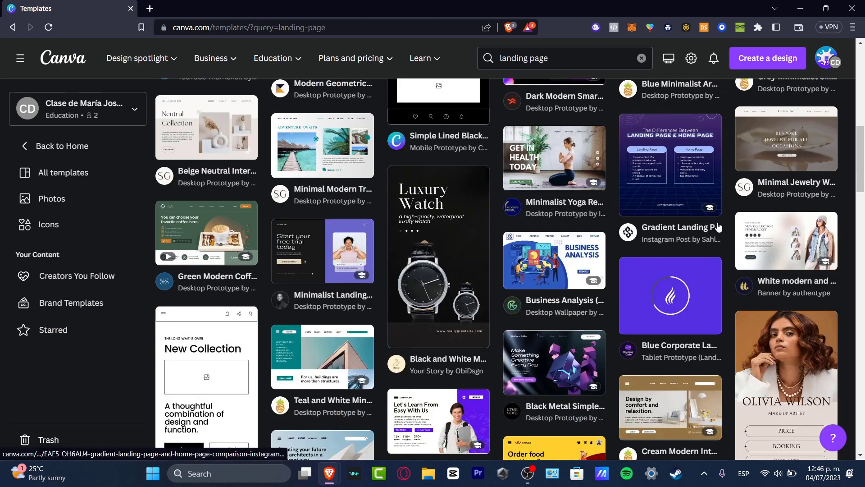
click(311, 374)
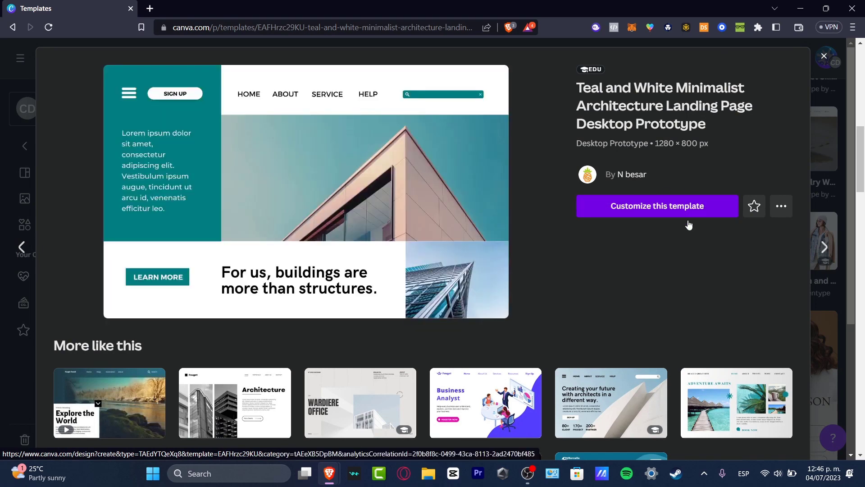
click(482, 416)
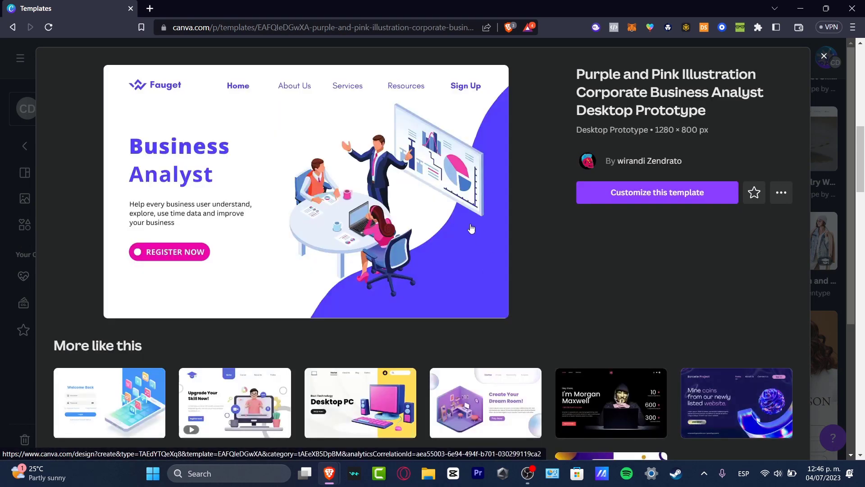
click(668, 195)
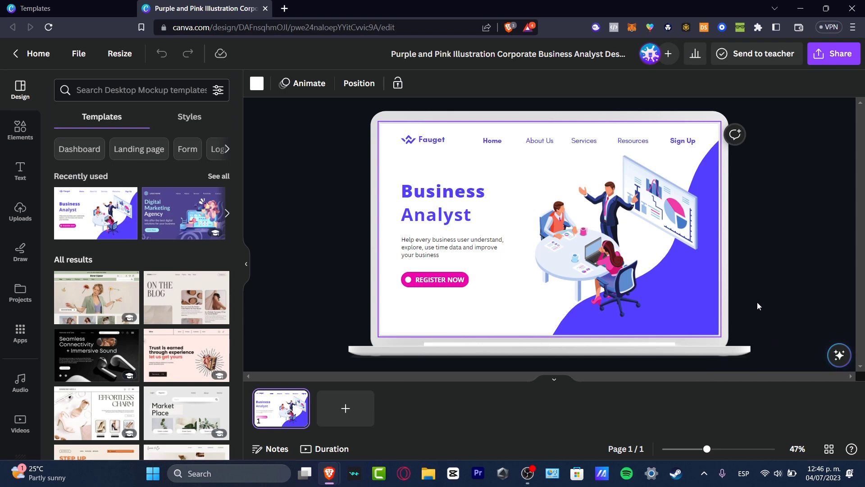
Leave the template preview and create a blank Instagram Story design.
click(285, 8)
key(ctrl+Tab)
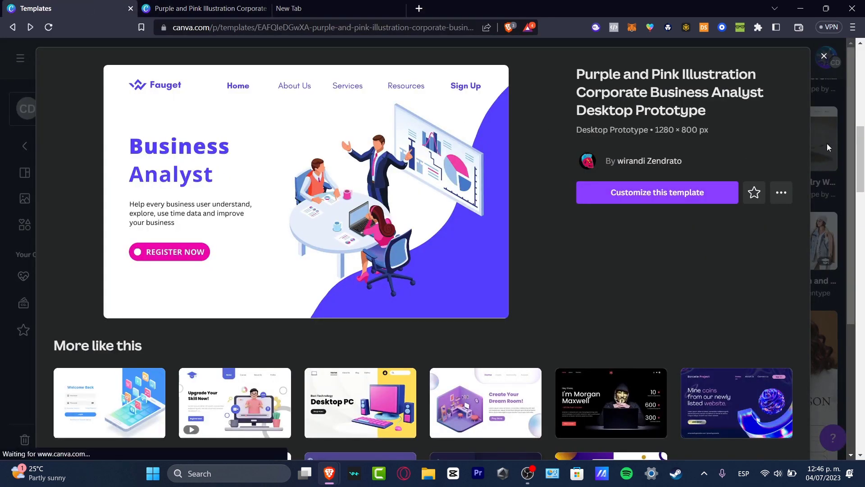
click(827, 147)
click(768, 58)
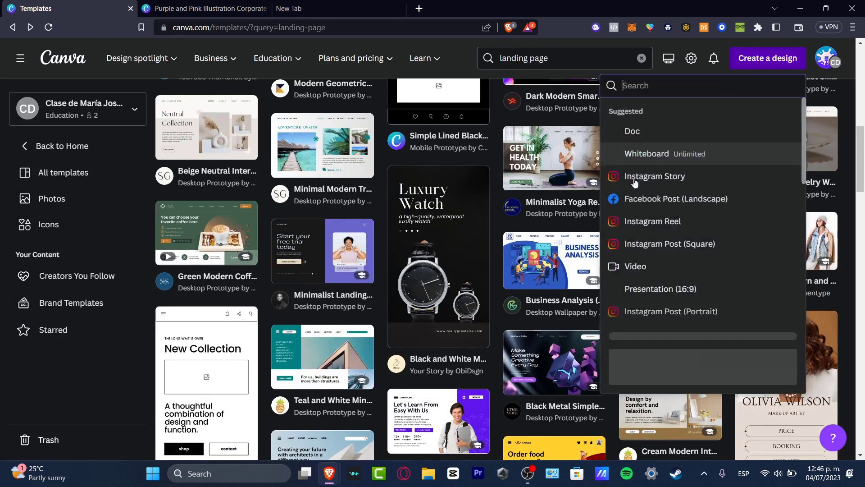
click(685, 178)
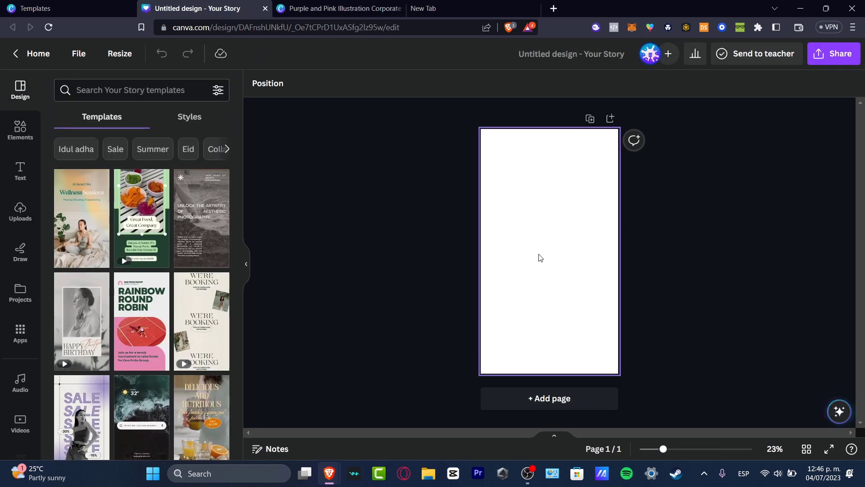
Return to the Business Analyst design and delete the Fauget logo and its name from the page header.
click(363, 5)
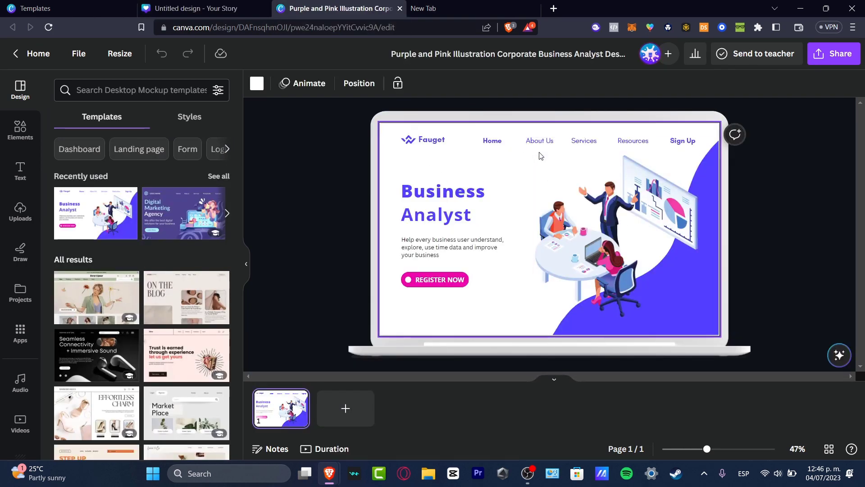
click(772, 217)
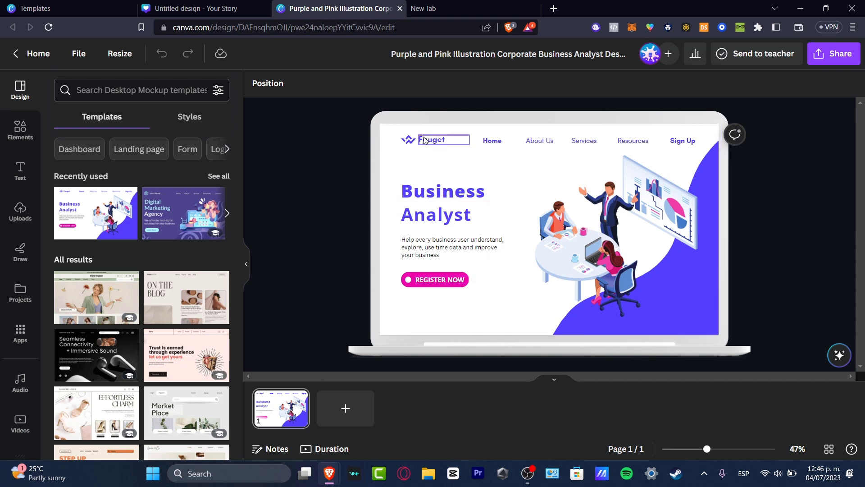
click(442, 141)
key(Delete)
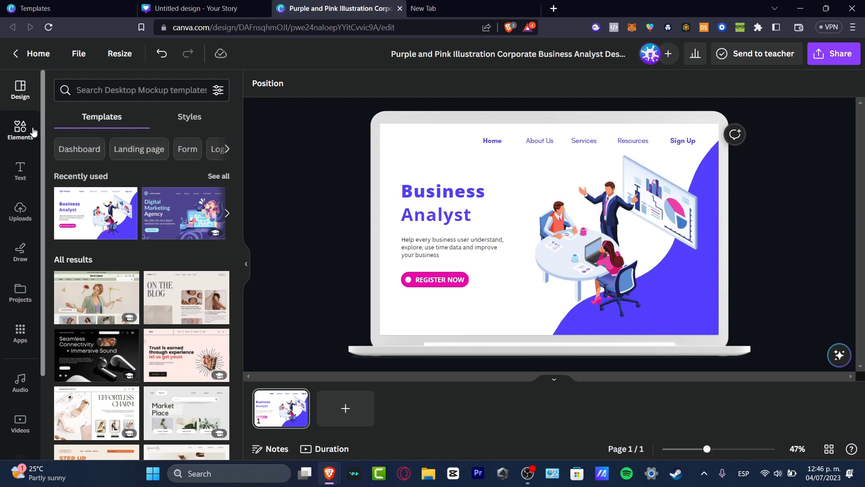
Add the recently used Spotify logo and place it, shrunk to a small icon, in the page header left of the menu links.
click(20, 129)
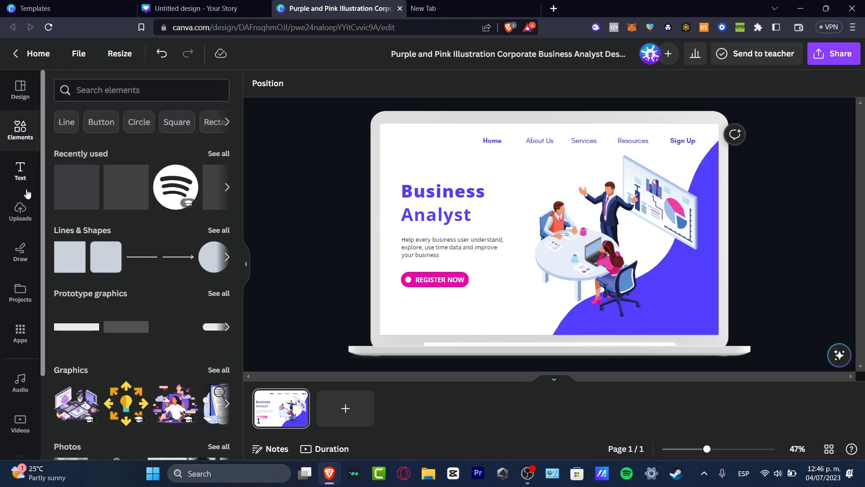
click(164, 195)
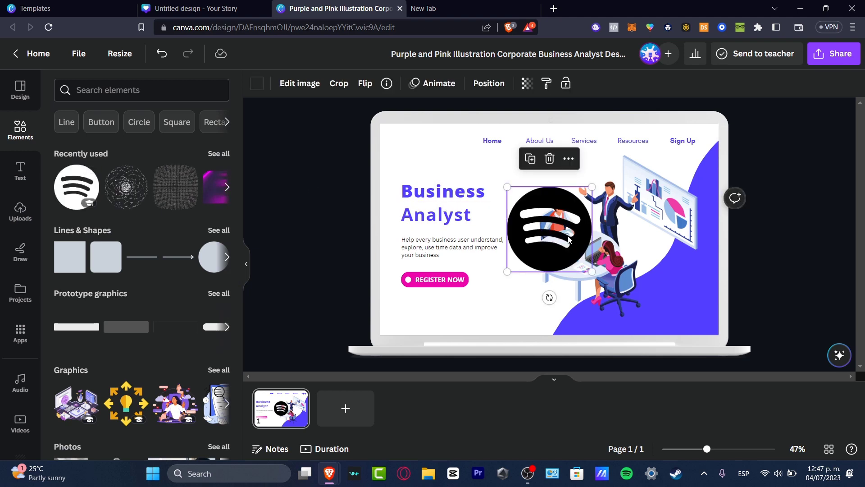
drag(569, 240, 408, 144)
click(746, 219)
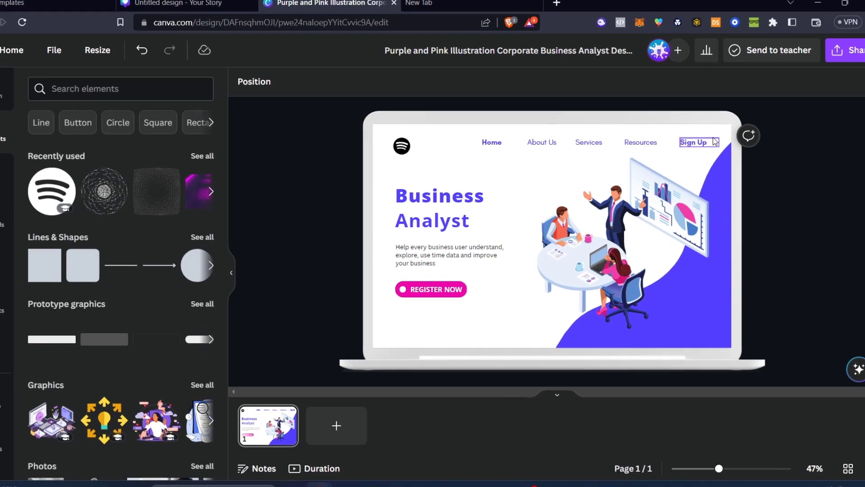
Recolor all the header menu links, from Home to Sign Up, with a custom saturated green.
drag(714, 142, 481, 133)
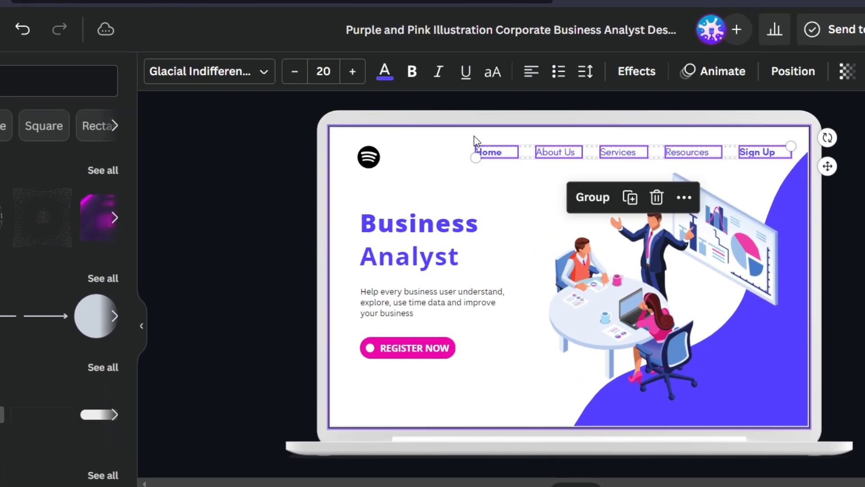
click(384, 77)
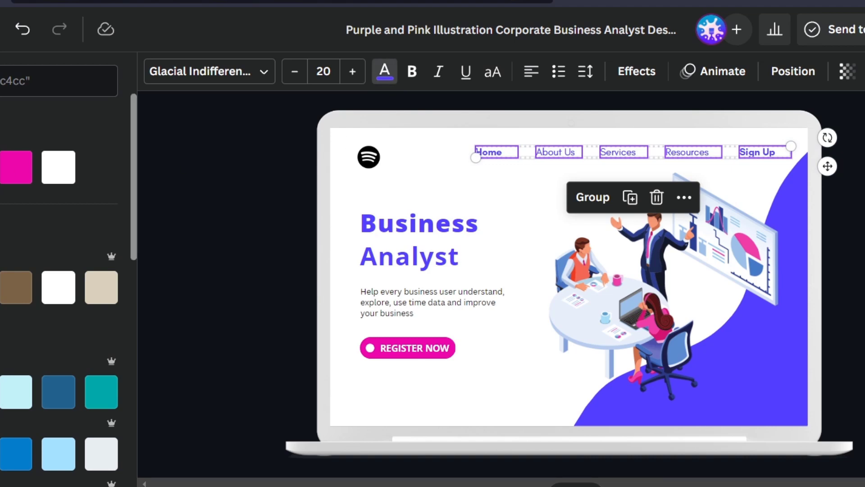
click(1, 167)
drag(33, 303, 0, 303)
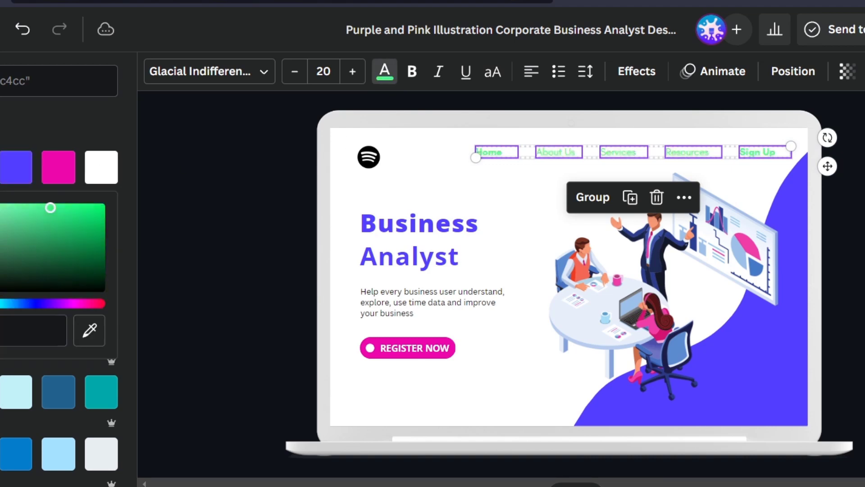
drag(50, 208, 120, 228)
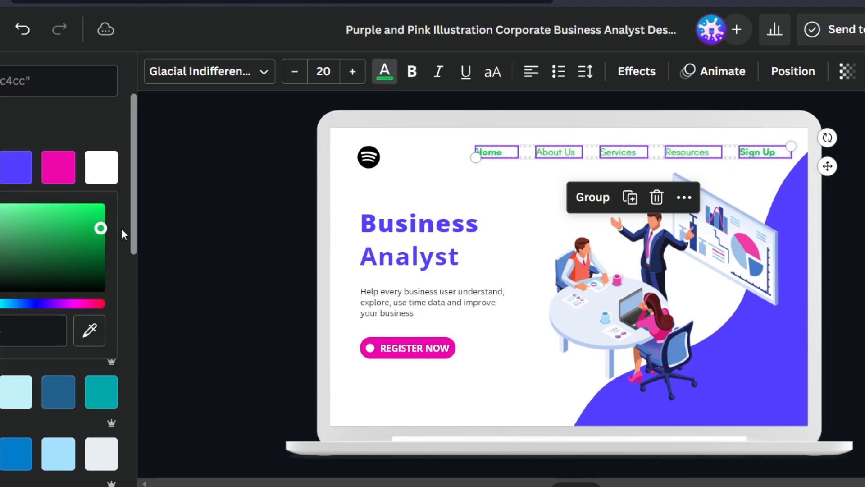
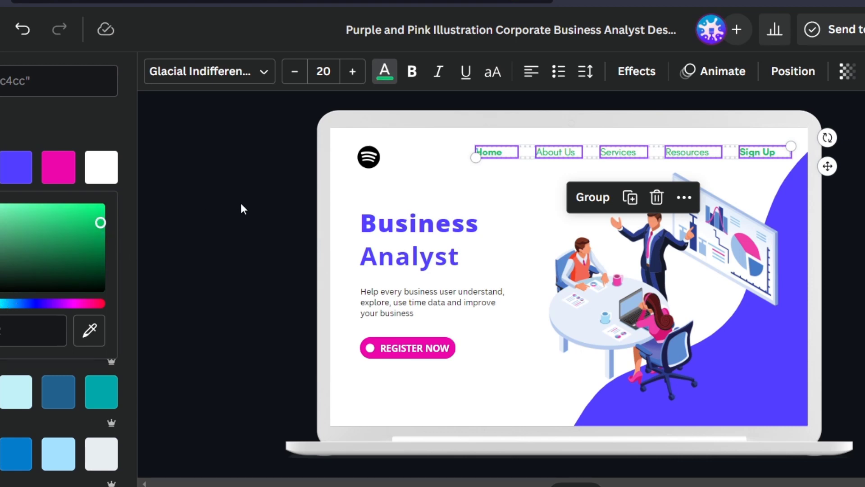
click(240, 203)
Apply the same green as the menu links to both lines of the "Business Analyst" heading and to the purple curved background shape.
click(425, 223)
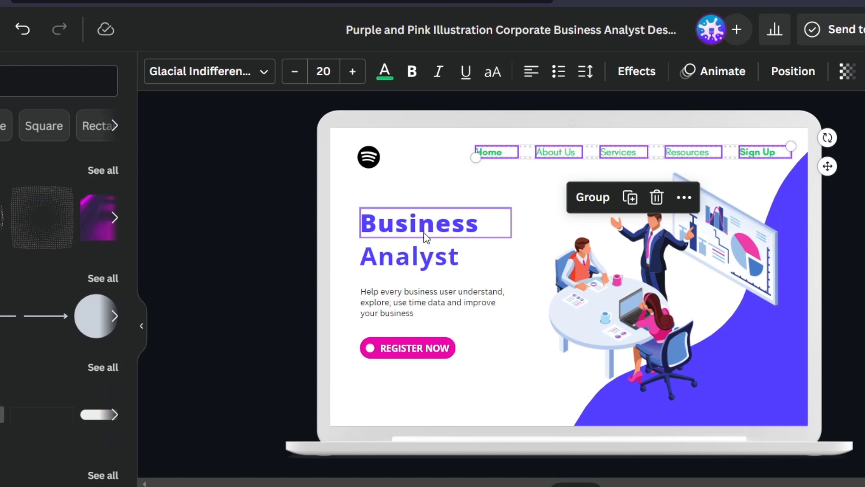
shift+click(476, 264)
click(384, 71)
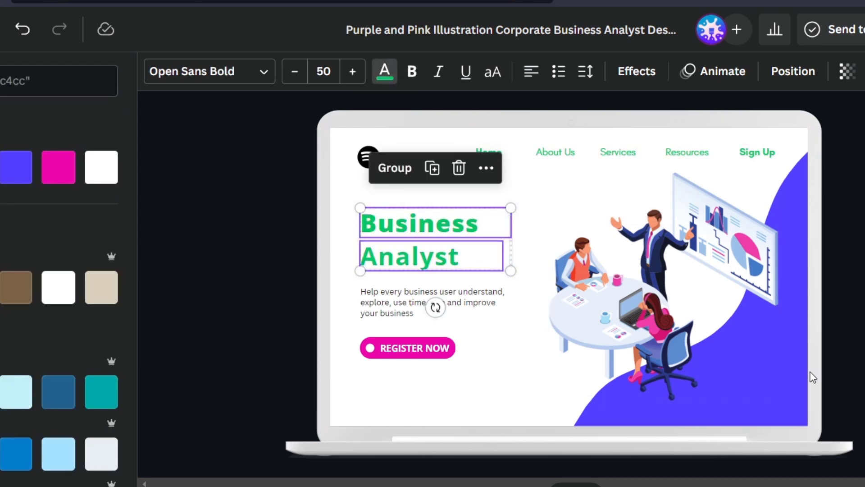
click(585, 178)
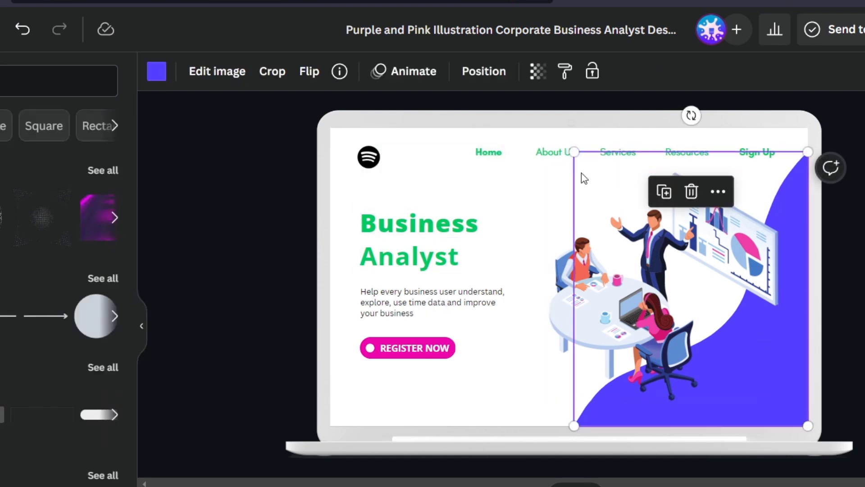
click(157, 71)
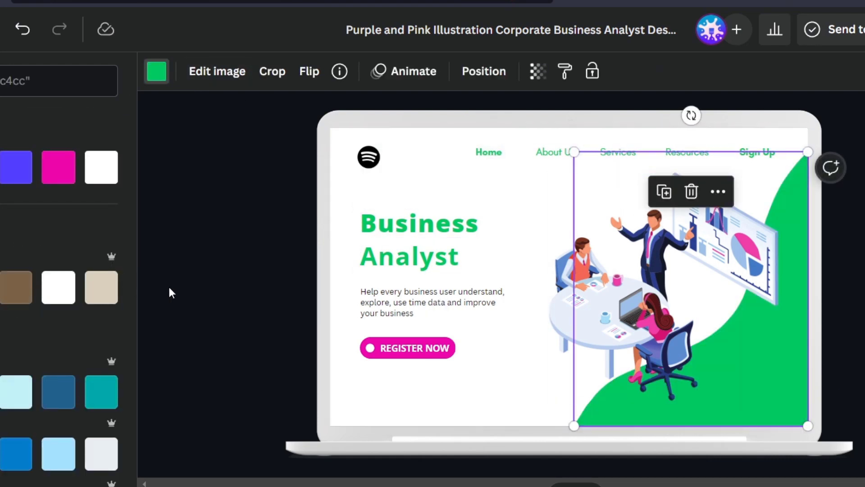
Delete the business meeting illustration in front of the green curved shape.
key(Escape)
key(Escape)
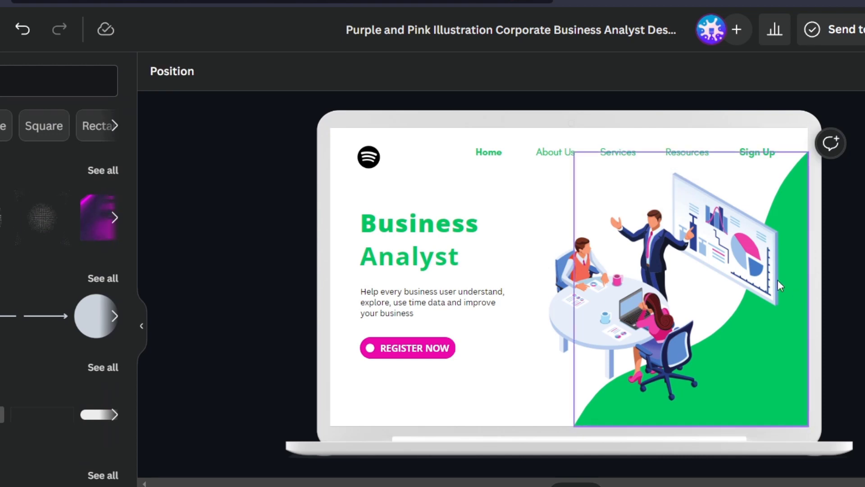
click(658, 275)
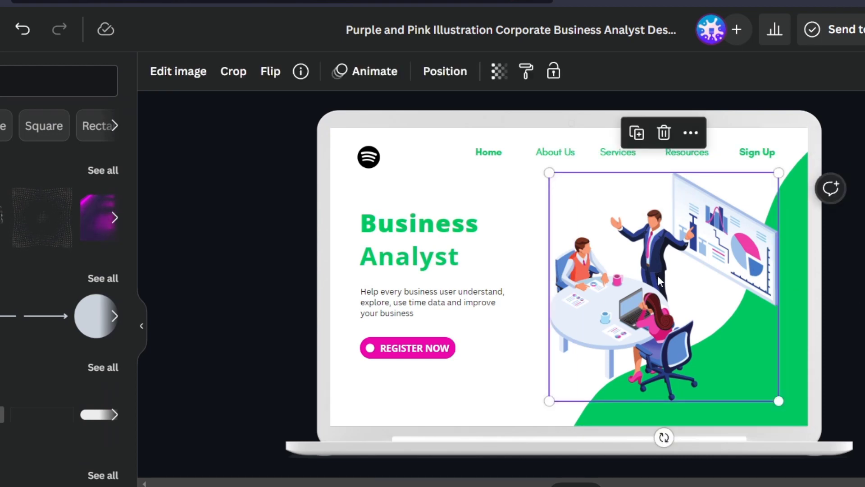
key(Delete)
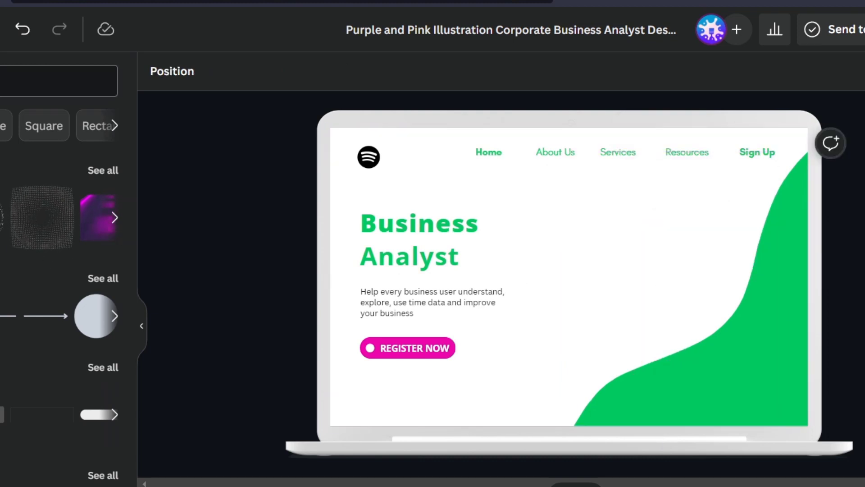
Search the elements for "music" photos and add the one of the woman wearing headphones to the page.
key(Return)
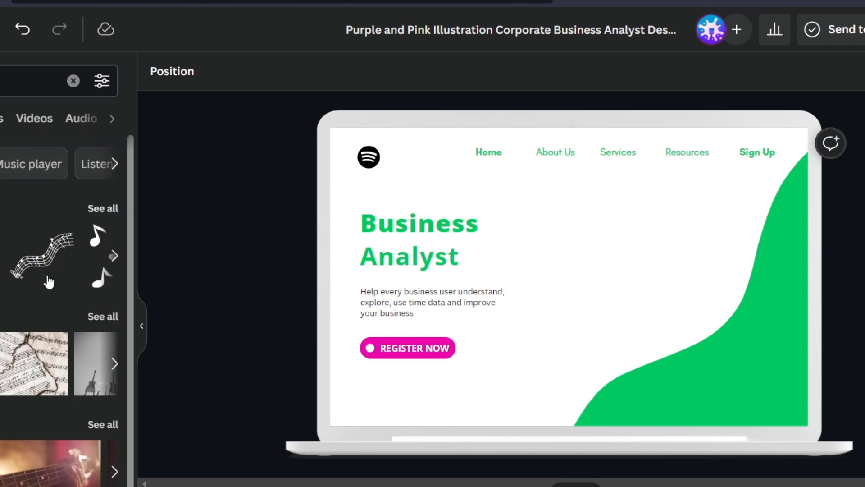
click(95, 318)
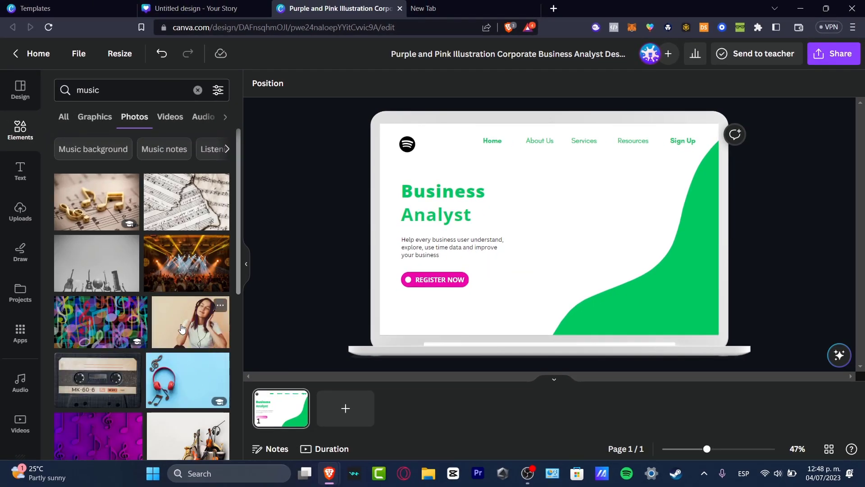
click(182, 328)
Align the woman photo with the page's bottom edge, enlarge it toward the upper right, and crop its left side clear of the heading.
drag(599, 266, 608, 287)
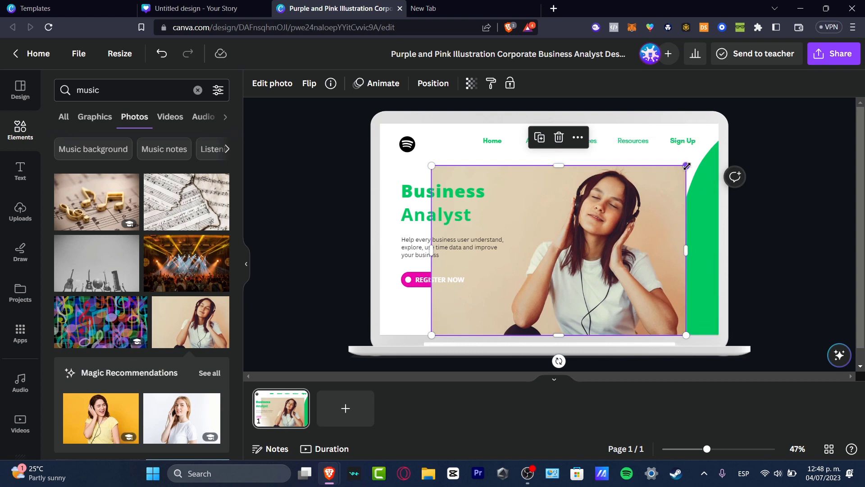
drag(687, 166, 712, 155)
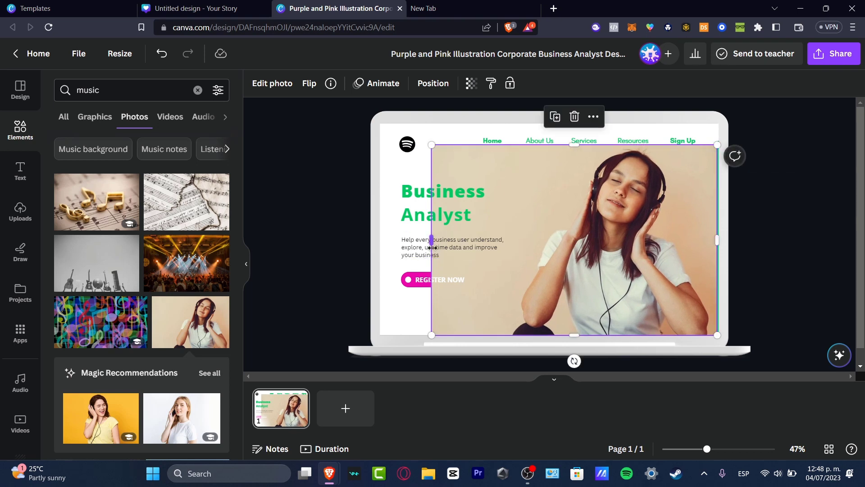
drag(440, 248, 517, 249)
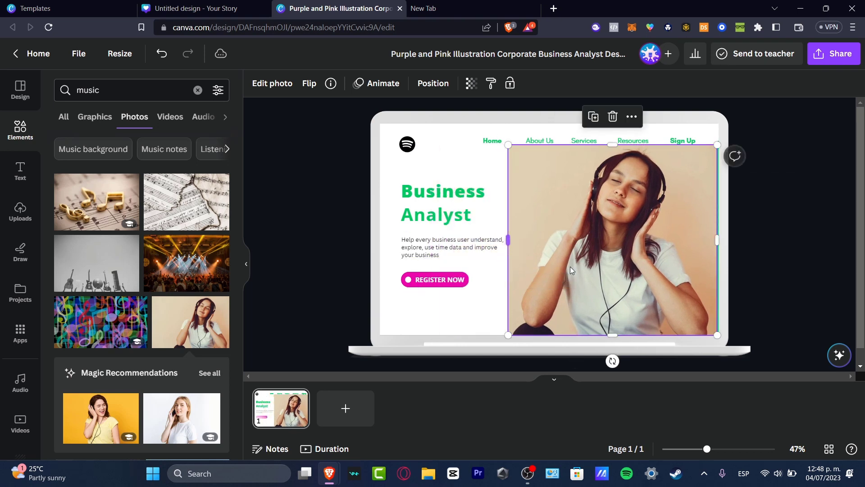
Remove the background of the woman photo and shift the cutout slightly left over the green shape.
click(282, 86)
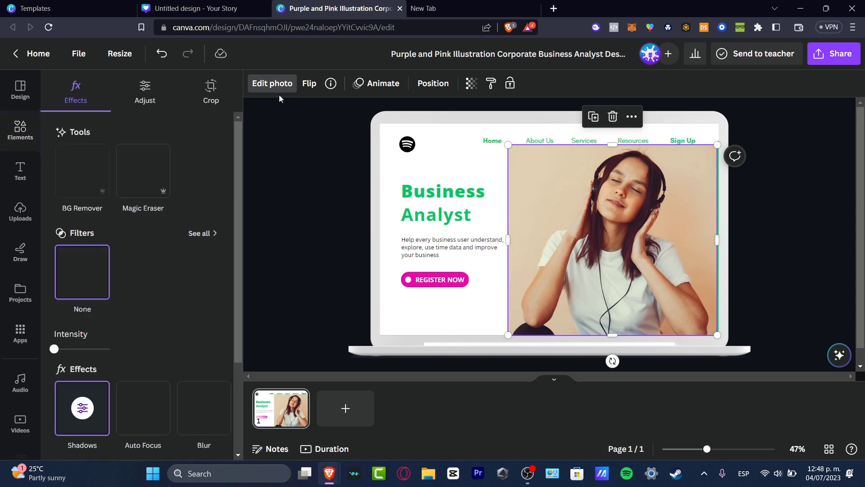
click(83, 189)
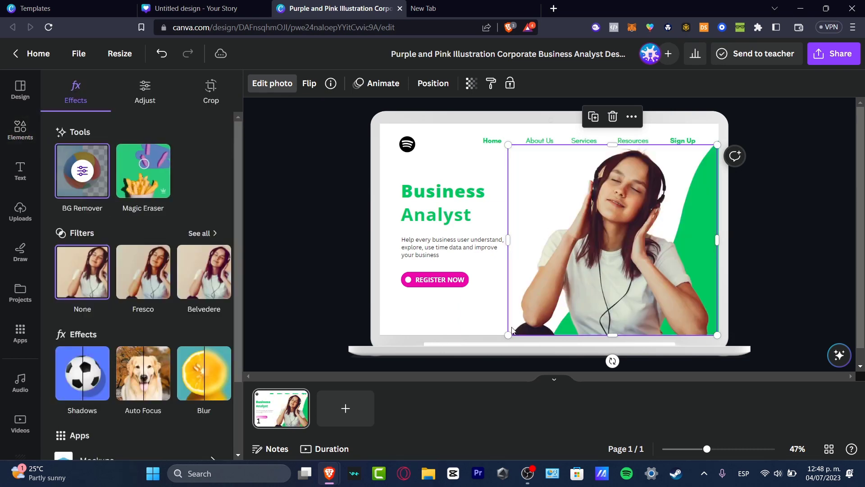
mouse_move(659, 256)
mouse_down()
mouse_move(620, 255)
mouse_move(668, 254)
mouse_up()
click(827, 226)
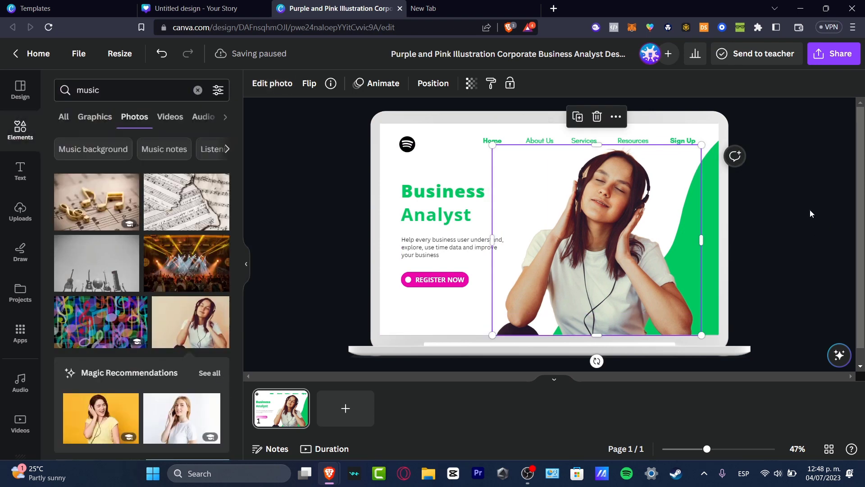
Replace the two heading lines with "Get your" and "Music Heard", widening the second text box so it fits on one line.
double_click(470, 201)
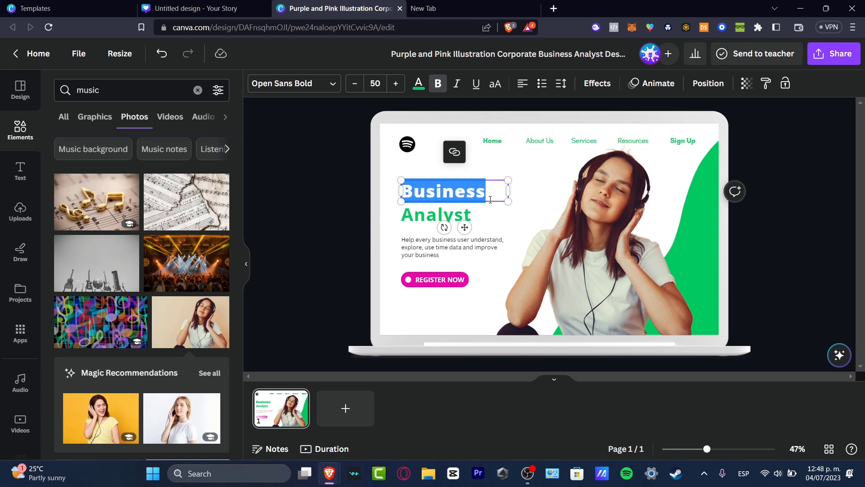
text(Get your)
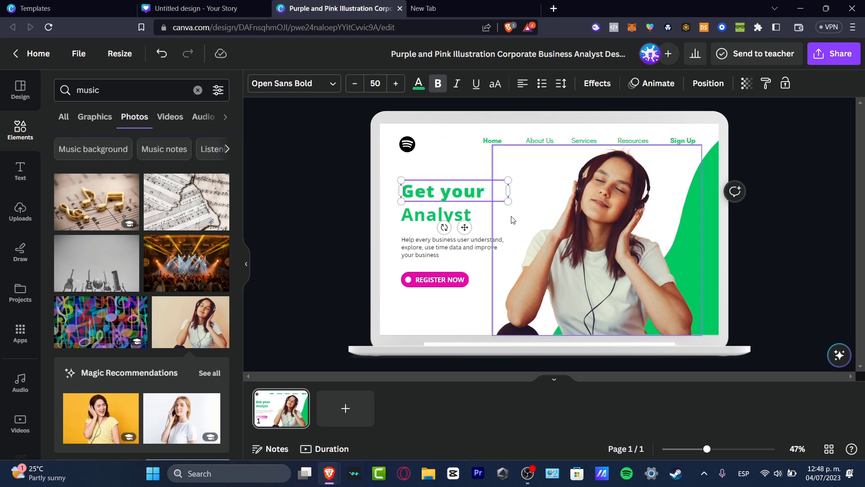
click(413, 215)
double_click(413, 216)
text(Music Heard)
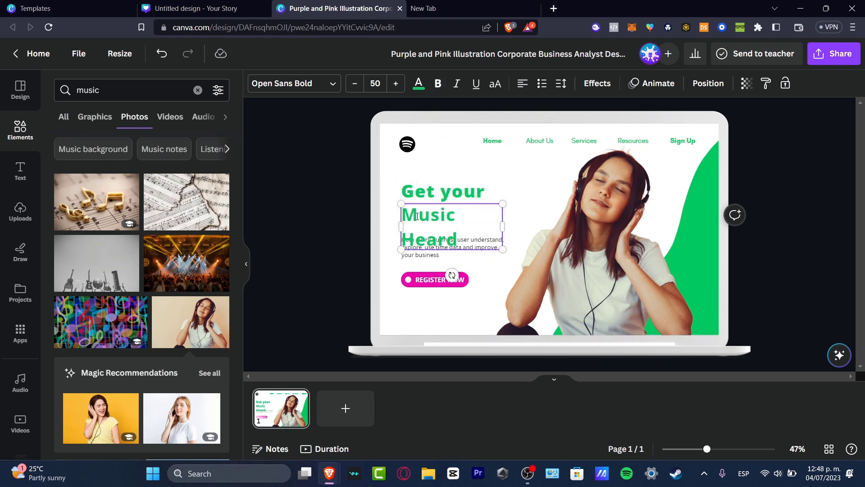
drag(503, 226, 523, 240)
Move the paragraph up beneath the heading and replace its text with "Get your music heard with our automated services, for Canada and USA.".
click(418, 255)
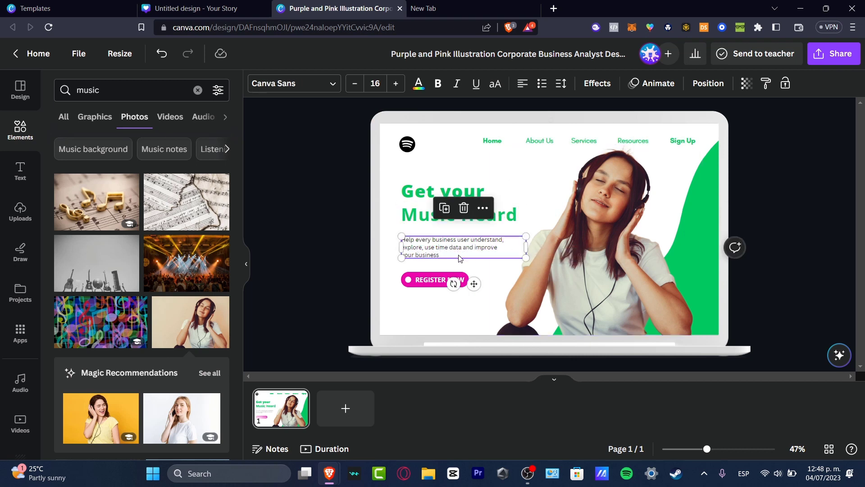
drag(471, 283, 473, 271)
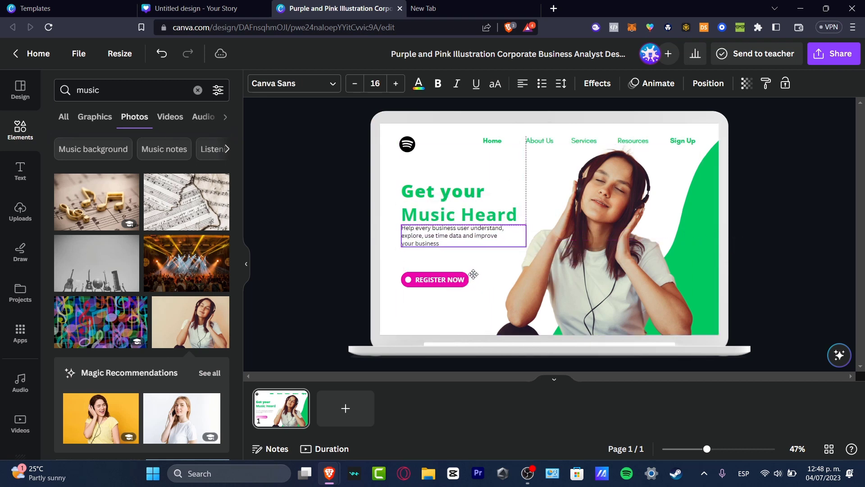
double_click(454, 243)
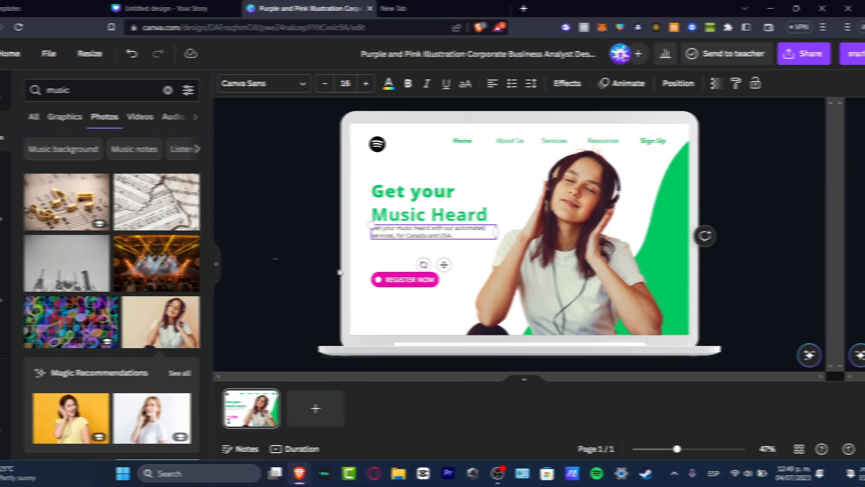
Recolor the pink "REGISTER NOW" button shape black.
click(403, 289)
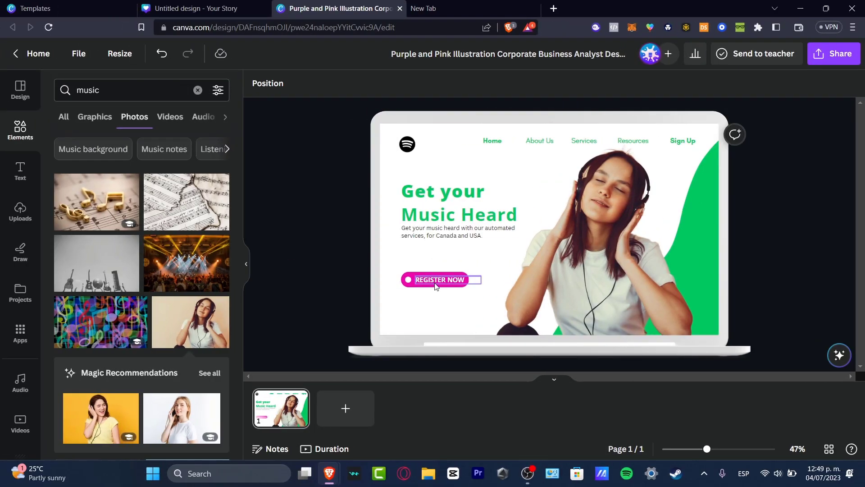
click(405, 286)
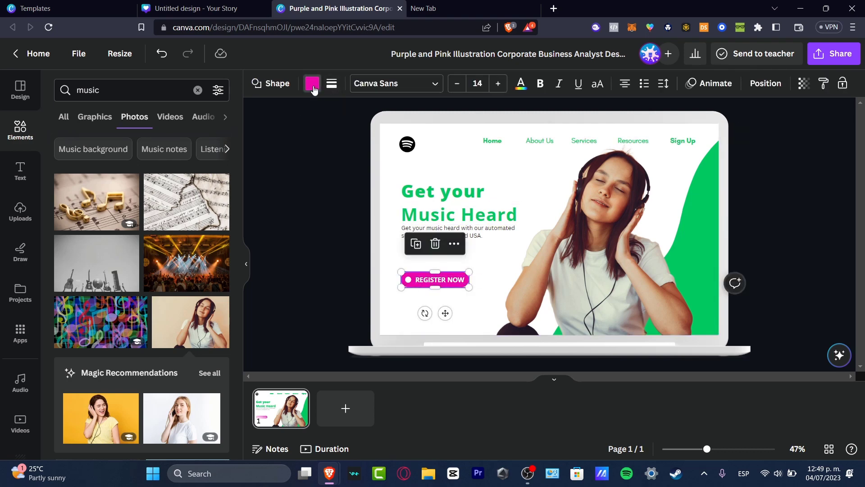
click(313, 86)
click(127, 152)
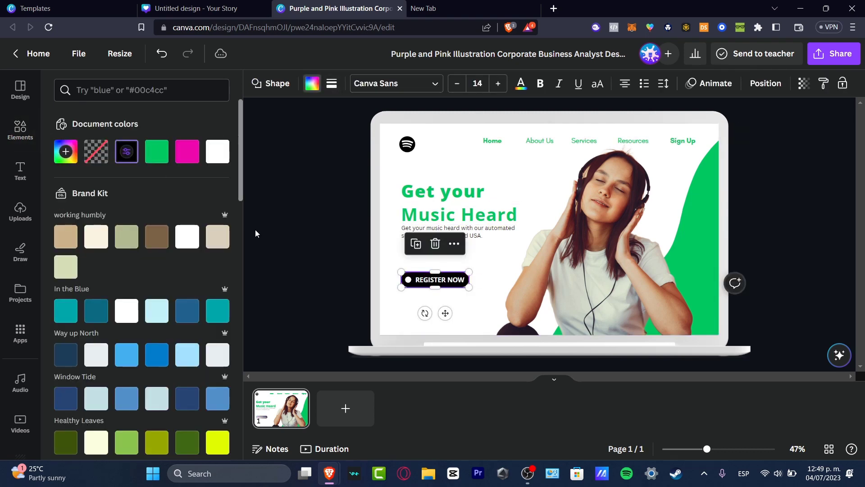
key(Escape)
click(334, 264)
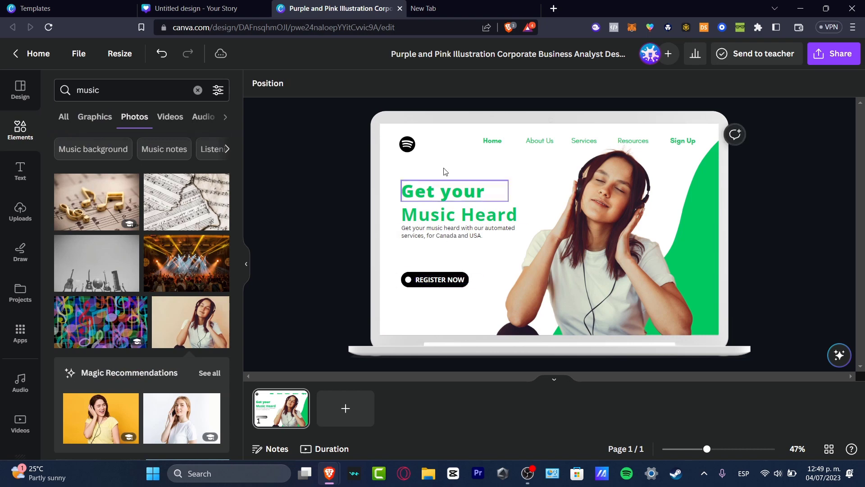
Recolor the Spotify logo in the page header with the green from the document colors.
click(407, 144)
click(265, 85)
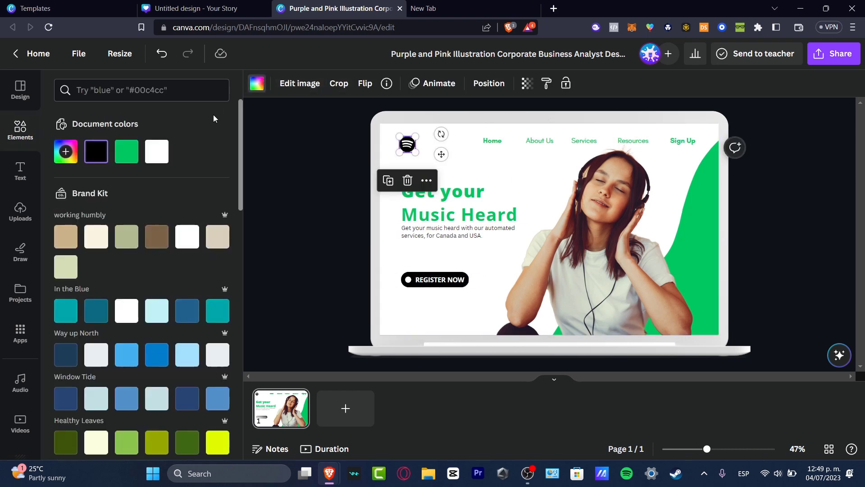
click(126, 150)
key(Escape)
click(327, 227)
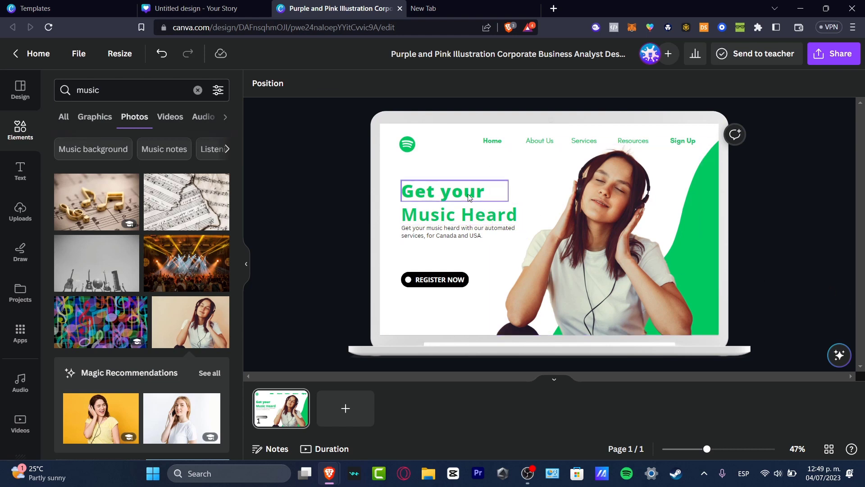
Add a blank second page to the design and switch back to the first page.
click(347, 408)
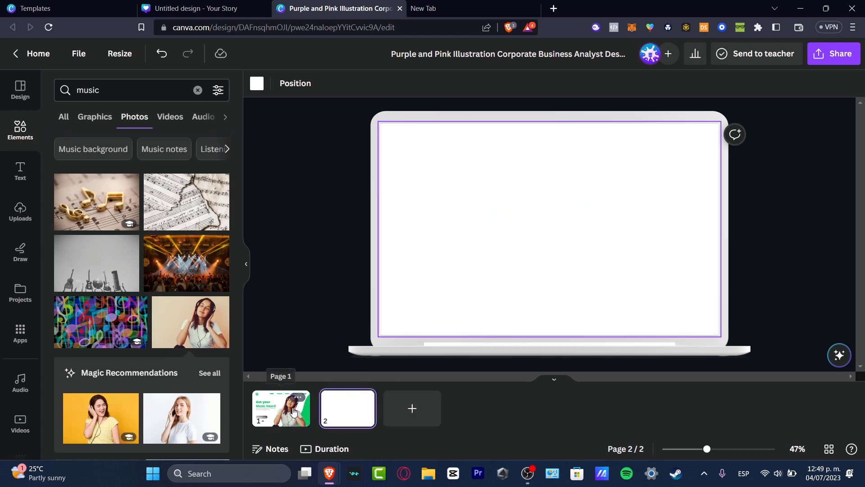
click(293, 413)
click(347, 415)
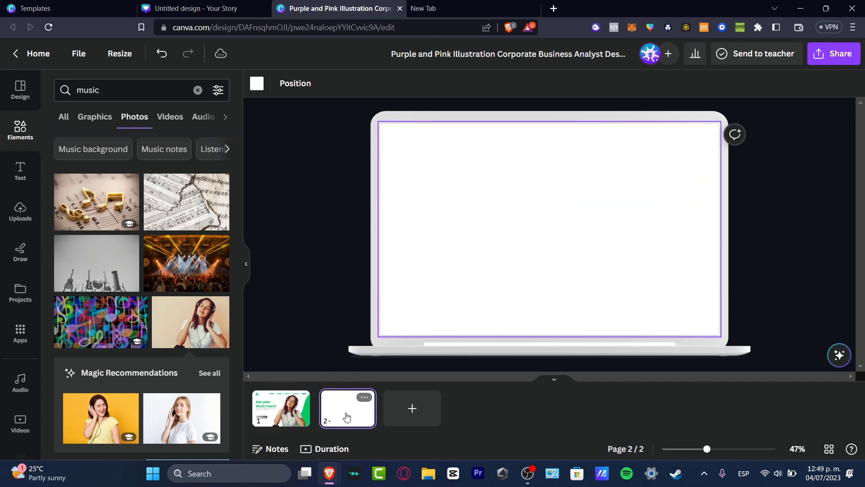
click(286, 414)
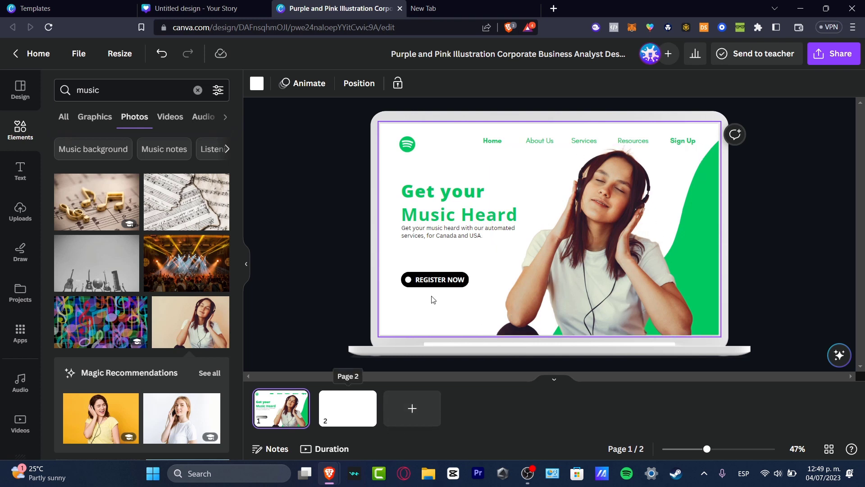
Delete the "Resources" and "Home" links from the first page's header menu.
click(540, 140)
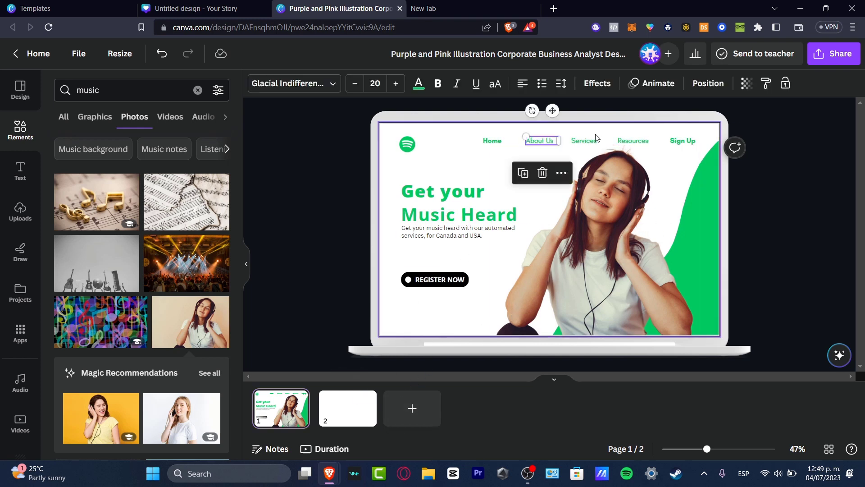
click(594, 140)
click(636, 144)
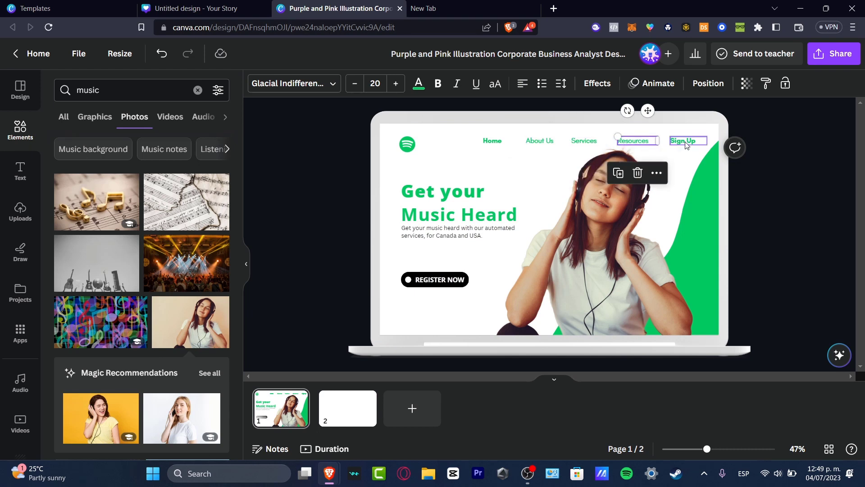
key(Delete)
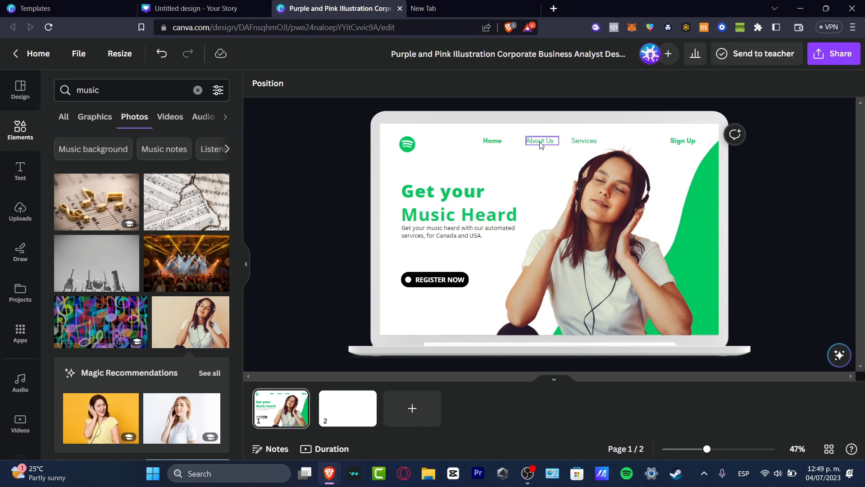
click(509, 143)
key(Delete)
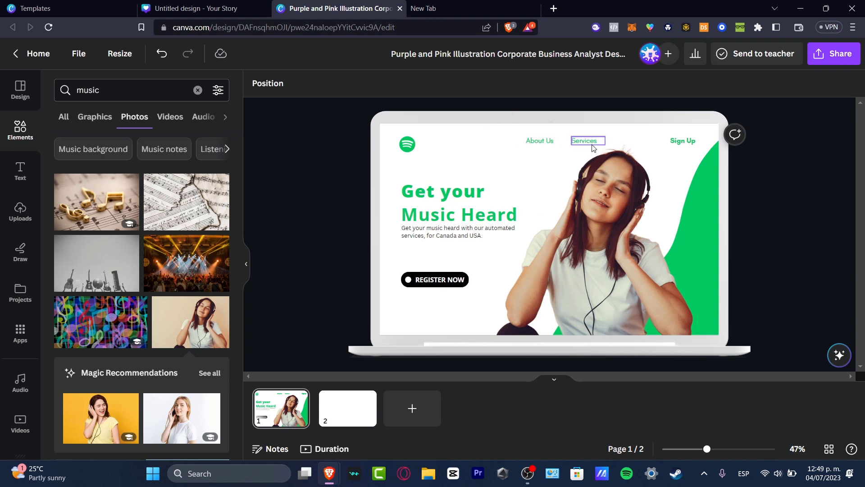
Move the "Services" and "About Us" links right so they sit evenly spaced before "Sign Up".
drag(593, 148, 636, 144)
drag(548, 141, 591, 140)
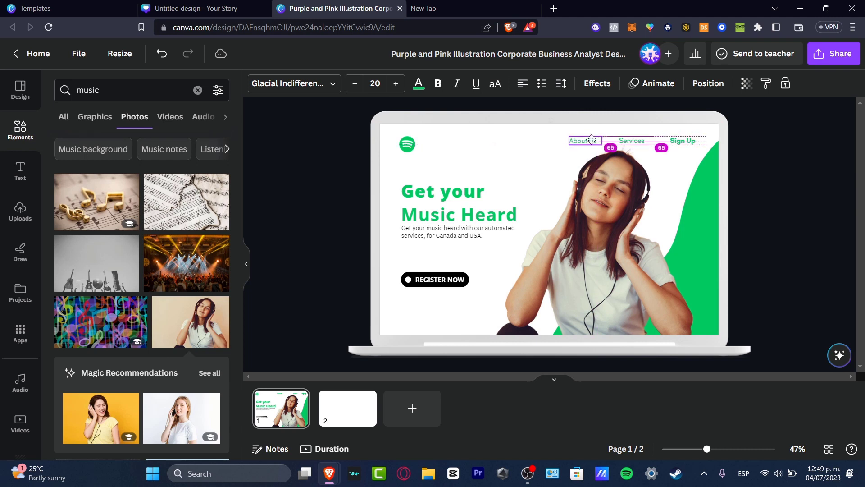
click(769, 190)
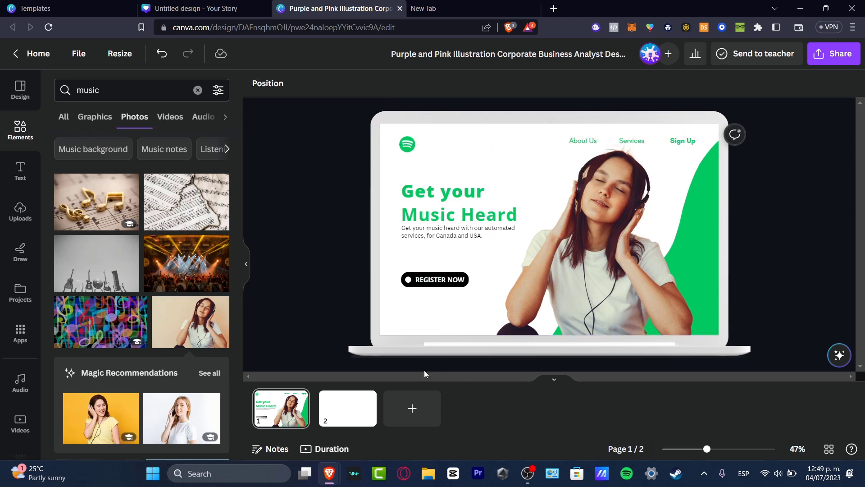
Copy the "Get your" heading line from the first page and paste it onto the blank second page.
click(353, 424)
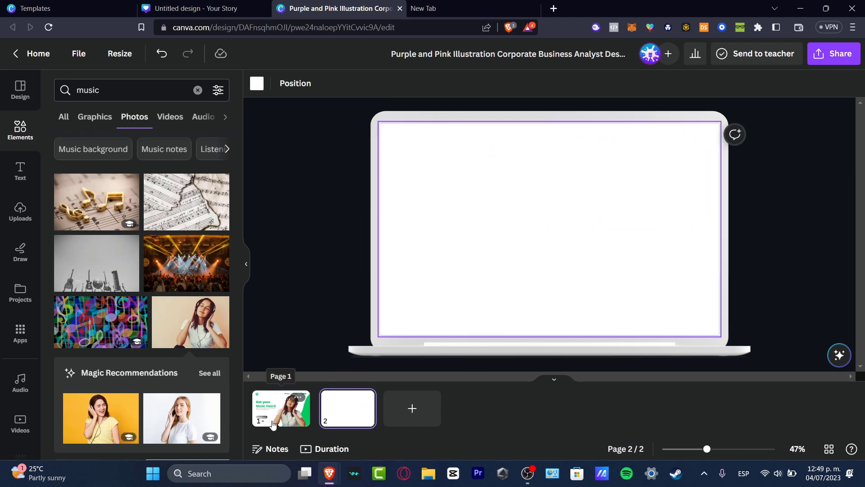
click(281, 408)
click(476, 197)
key(ctrl+c)
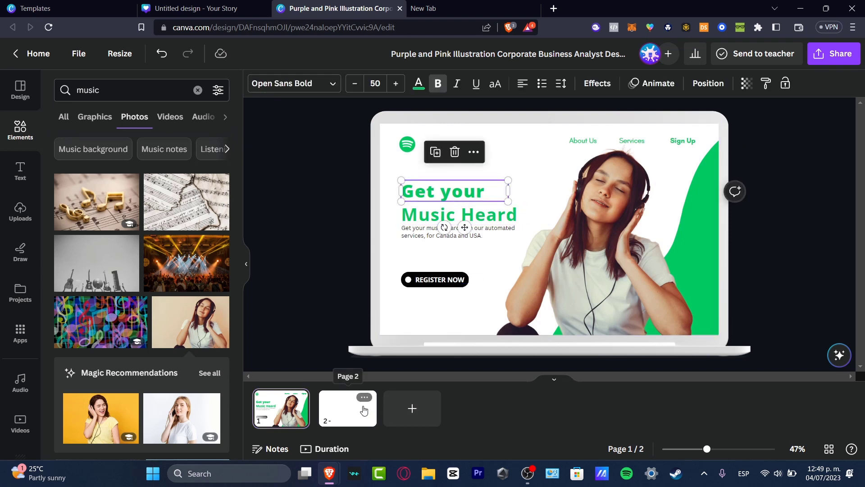
click(339, 409)
key(ctrl+v)
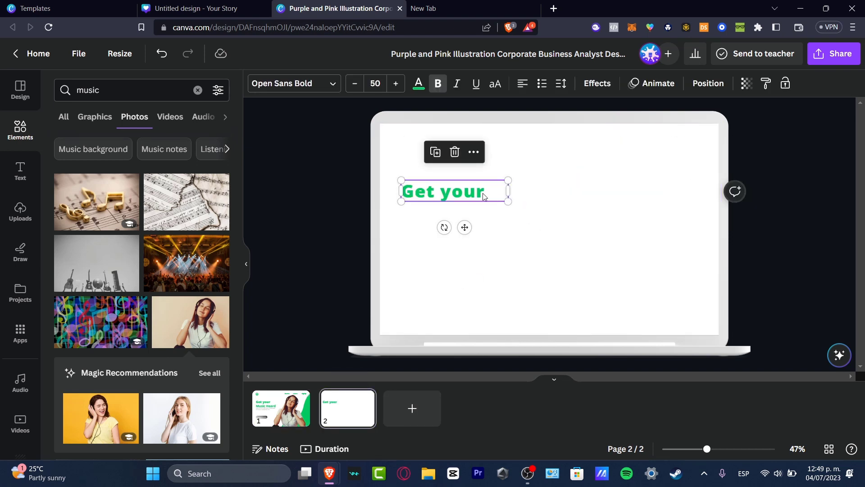
Change the second page's heading text to "About us" and move it to the page's upper-right corner.
click(484, 197)
text(About us)
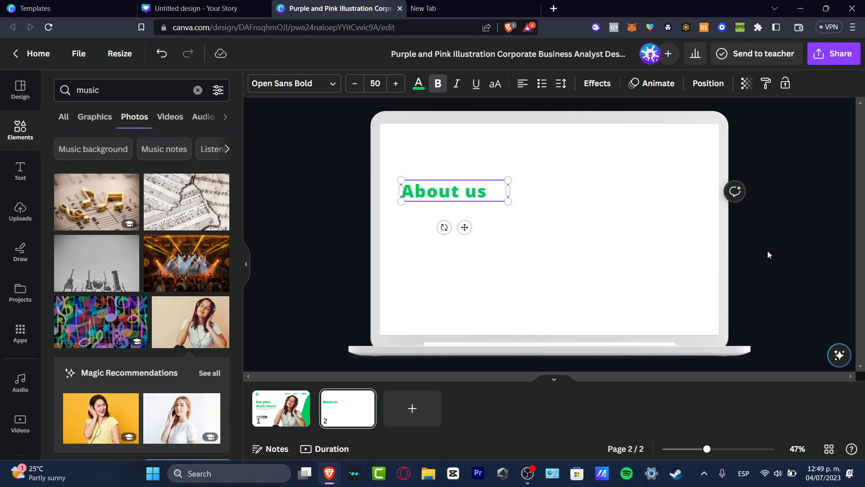
click(740, 261)
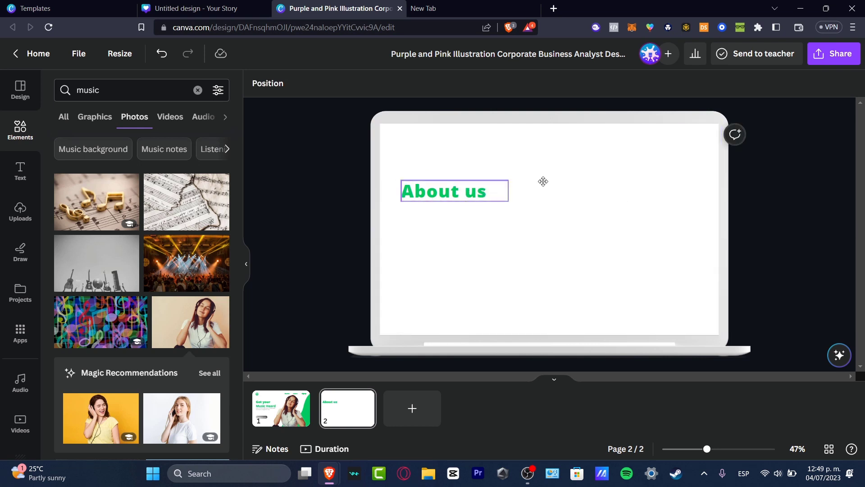
drag(464, 197, 654, 158)
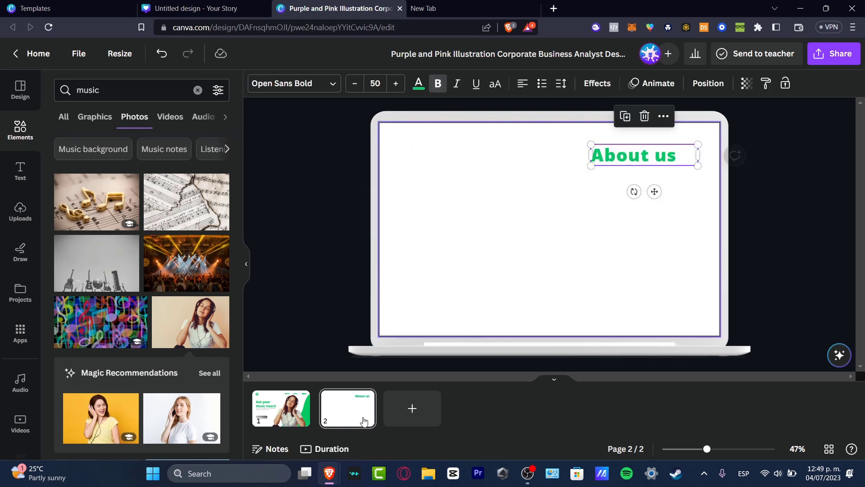
Copy the green wave shape from the first page and paste it onto the second page.
click(281, 408)
click(714, 255)
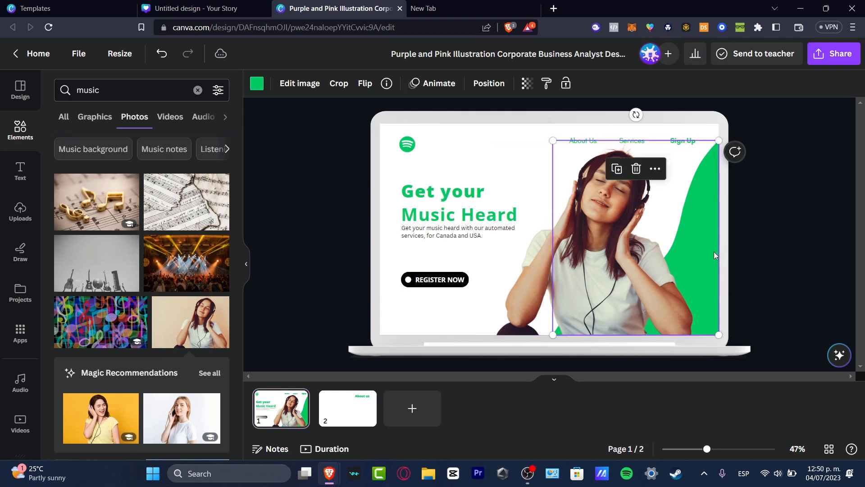
click(348, 408)
key(ctrl+v)
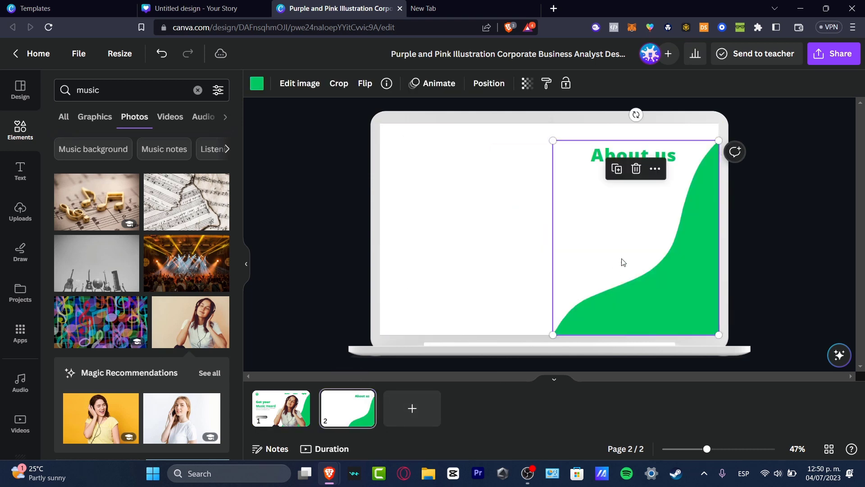
Flip the second page's green wave horizontally and move it against the page's left edge.
click(365, 83)
click(412, 113)
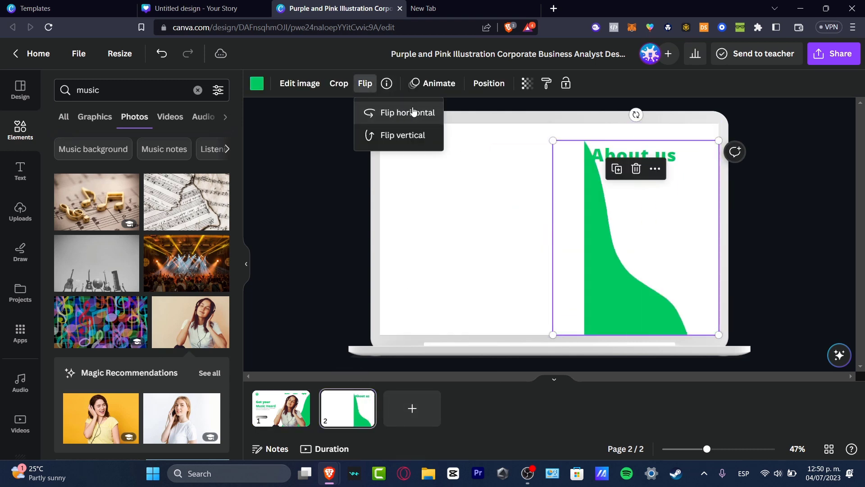
drag(604, 262, 430, 265)
click(729, 283)
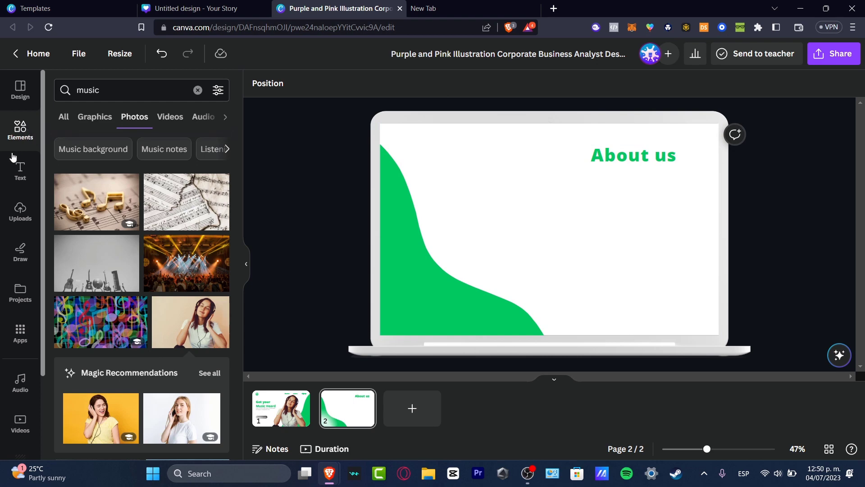
Add a body text box to the "About us" page using the default body text style.
click(20, 170)
scroll(168, 342, down, 1)
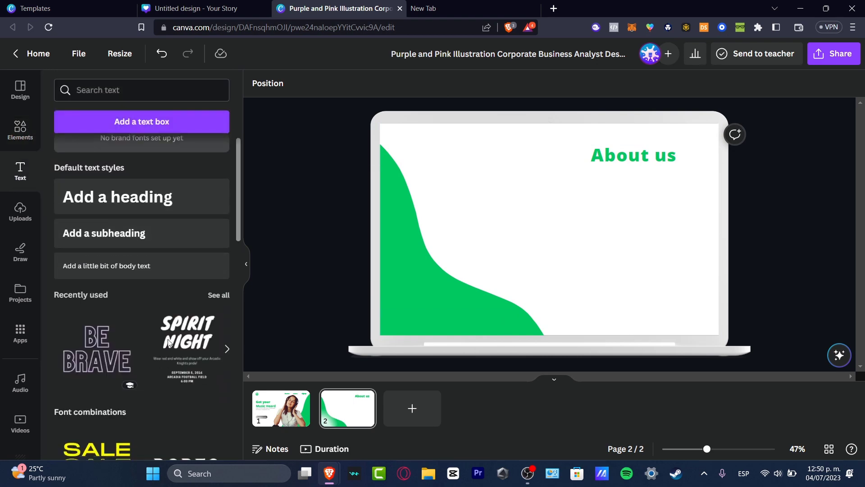
scroll(162, 316, down, 3)
scroll(155, 282, up, 4)
click(153, 301)
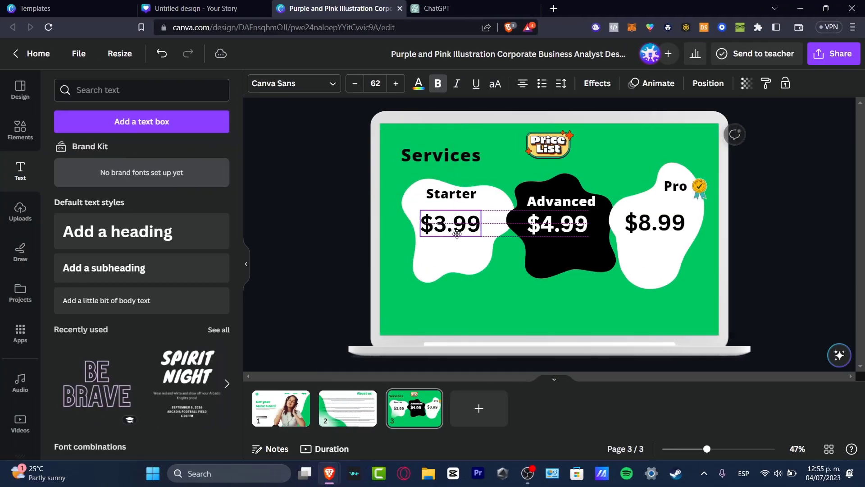
Shift the $3.99 price slightly right beneath the "Starter" heading on the Services page.
drag(456, 233, 461, 233)
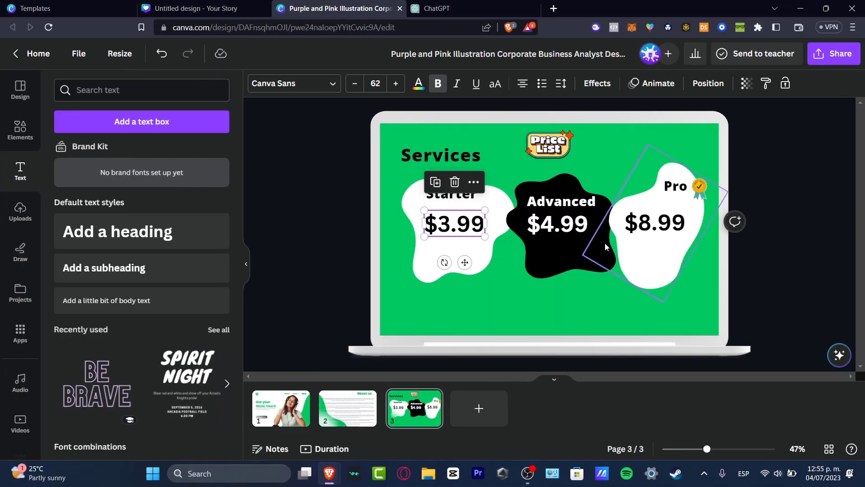
key(Escape)
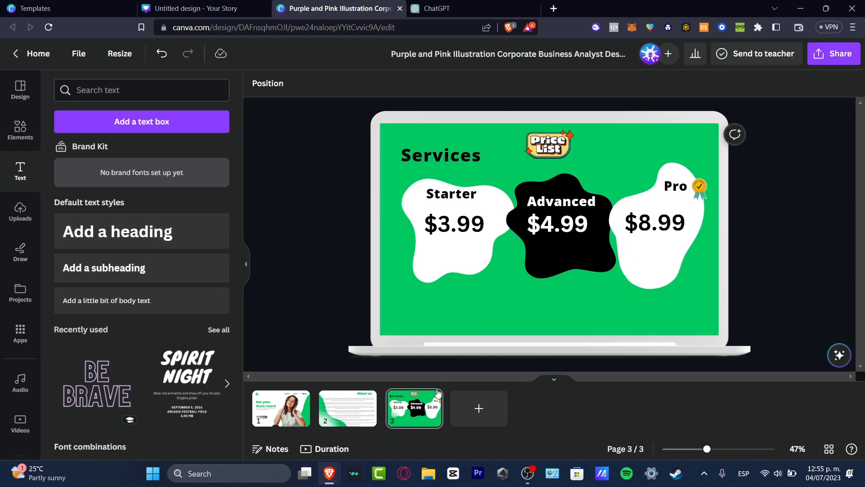
click(422, 421)
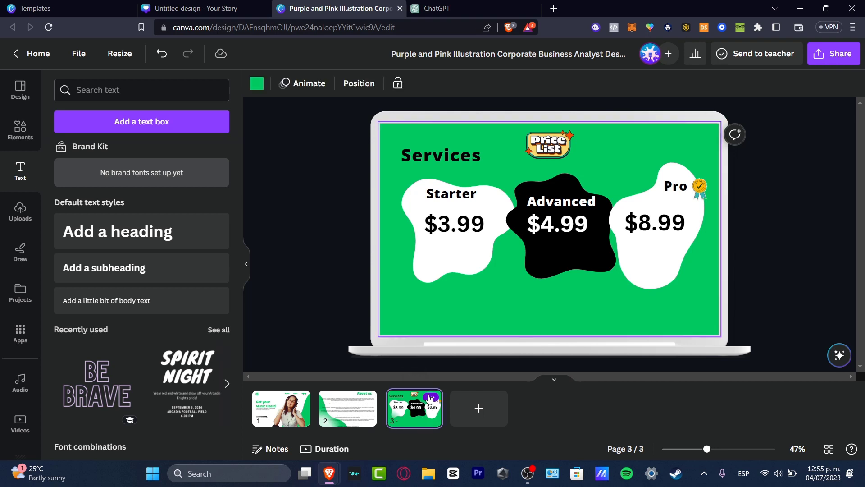
Link the "Services" text in the first page's header to page 3 of the document.
click(283, 421)
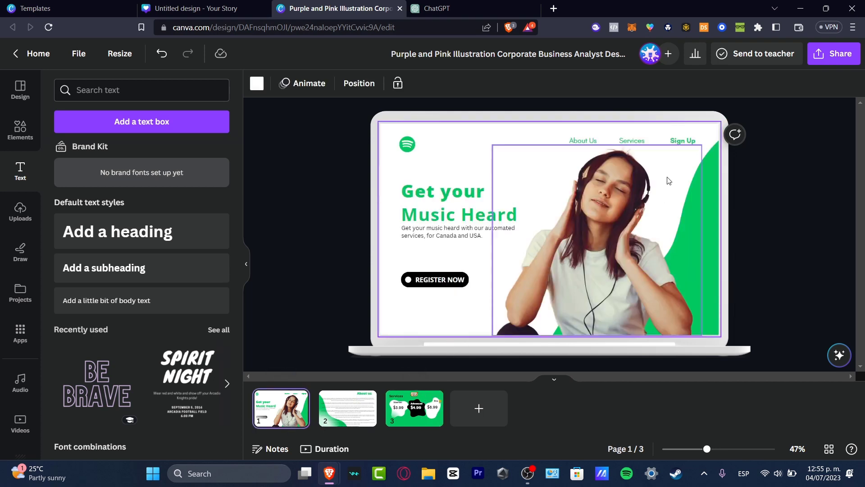
click(637, 142)
right_click(640, 142)
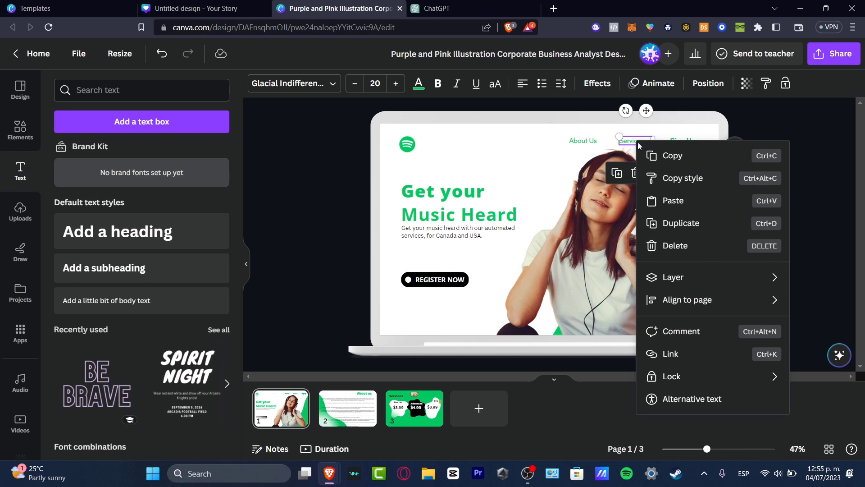
click(691, 354)
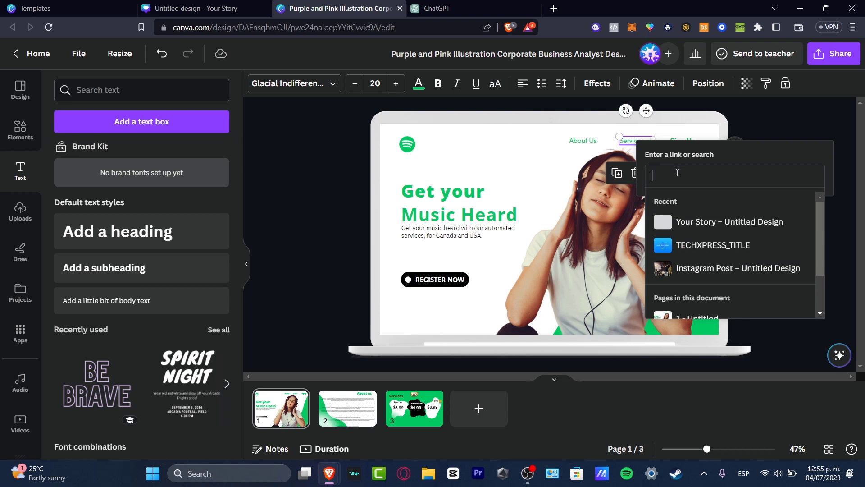
scroll(747, 269, down, 2)
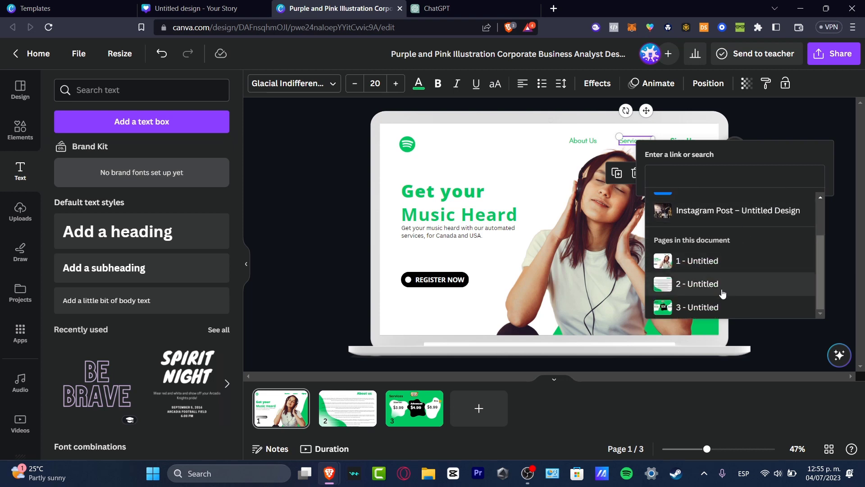
click(724, 309)
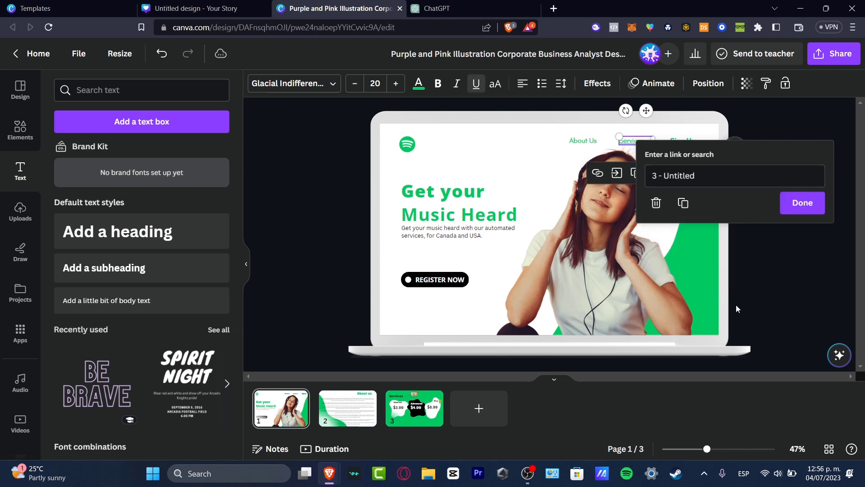
click(789, 208)
Link the "About Us" text in the first page's header to page 2 of the document.
click(584, 141)
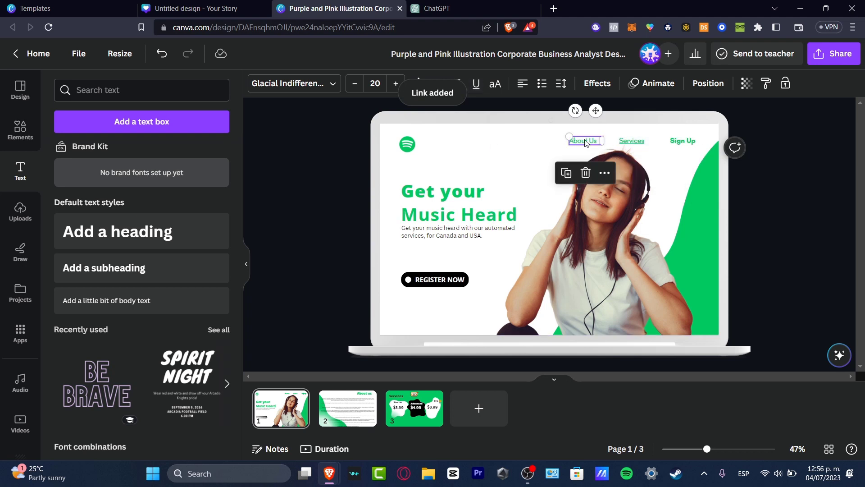
right_click(585, 140)
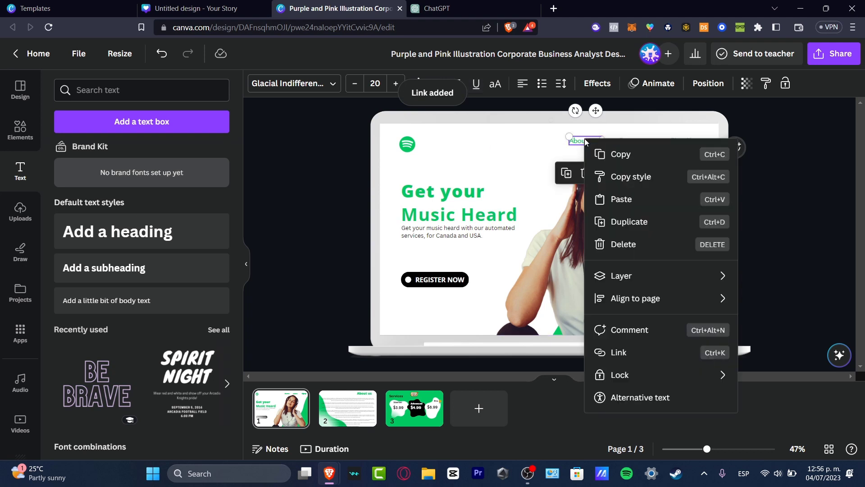
click(642, 352)
scroll(648, 242, down, 2)
click(690, 284)
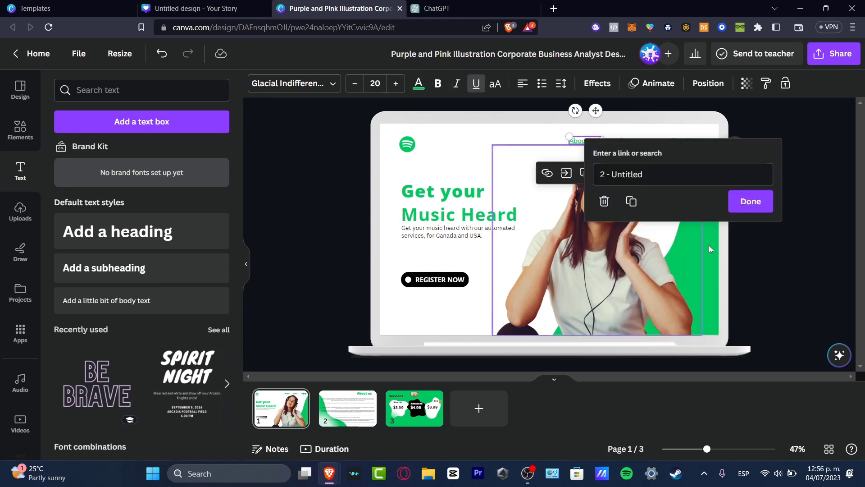
click(751, 202)
click(793, 184)
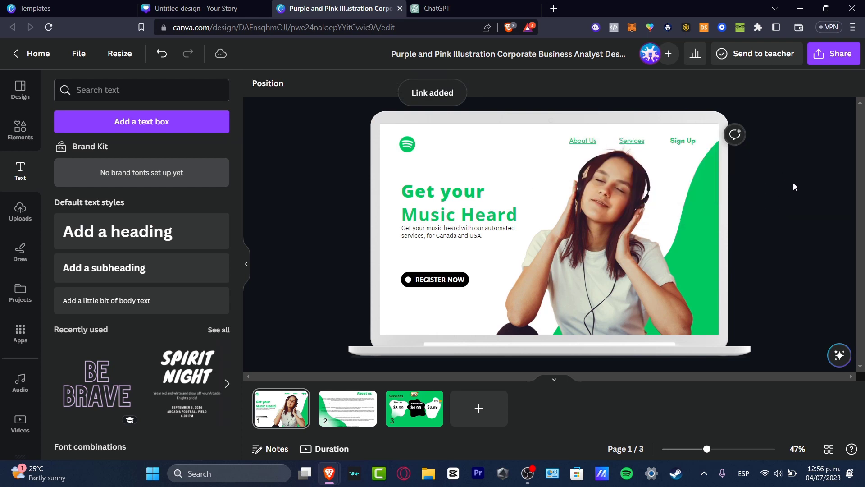
Open the design as a prototype through its sharing options.
click(836, 59)
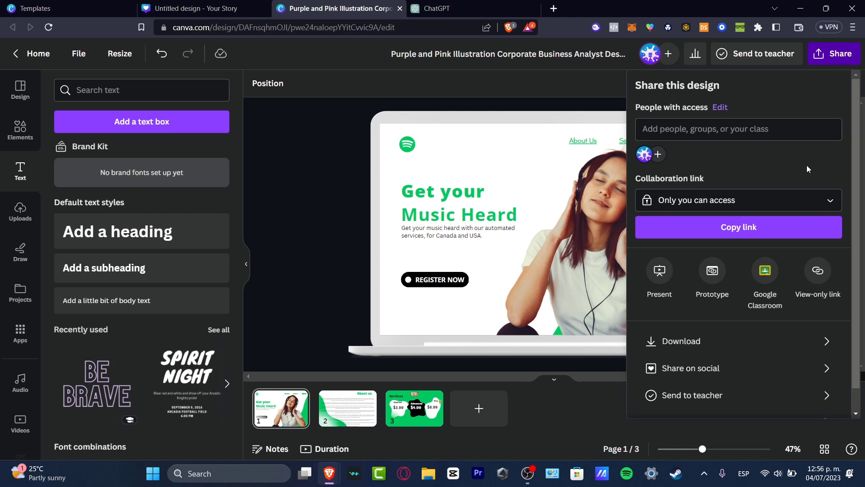
click(713, 273)
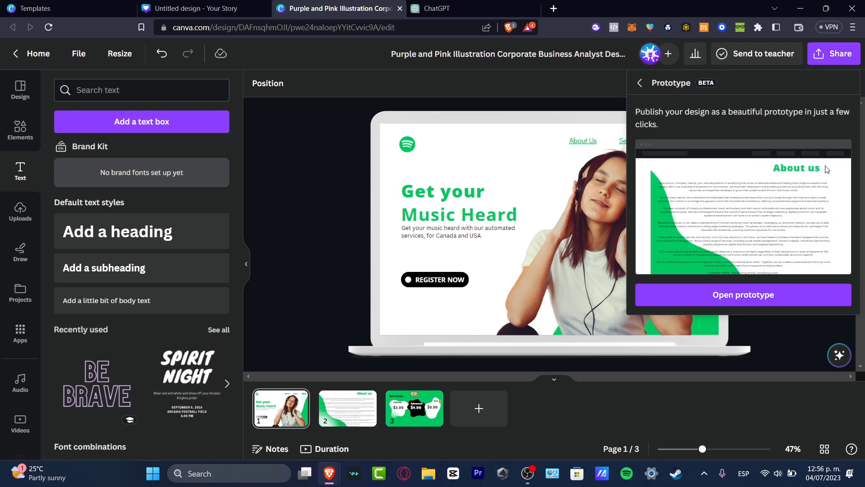
click(757, 298)
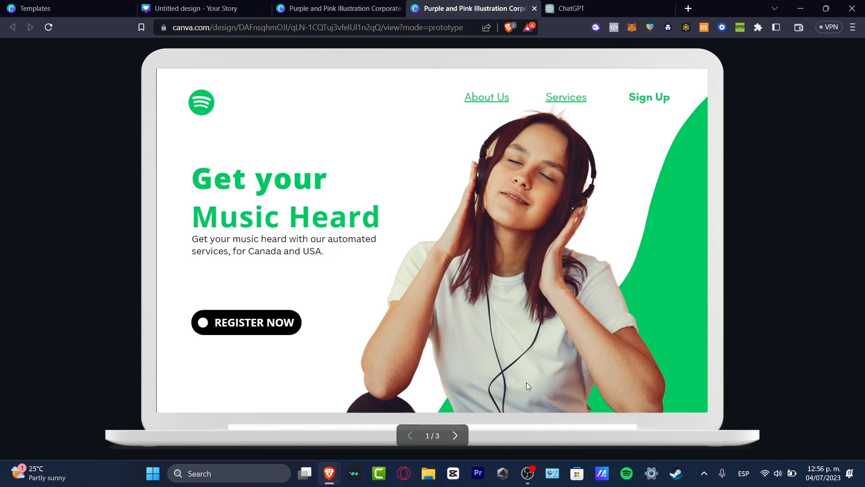
Page through the prototype and test the "Services" and "About Us" header links.
click(454, 436)
click(453, 437)
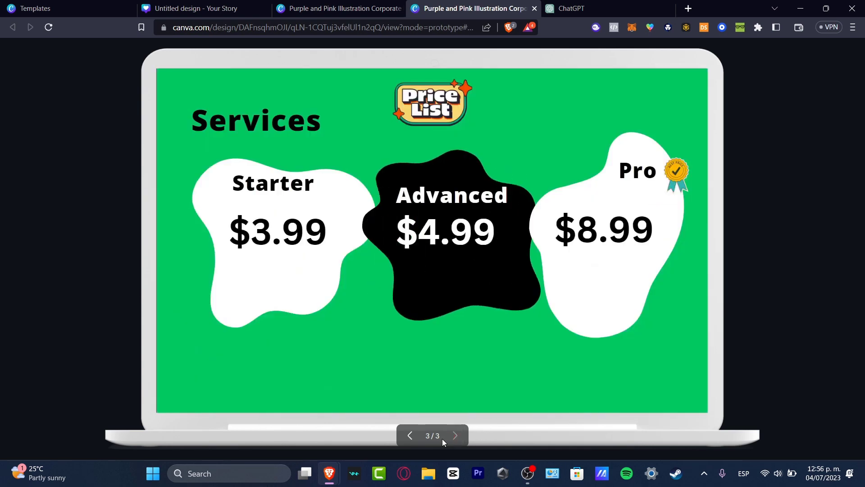
click(410, 436)
click(413, 430)
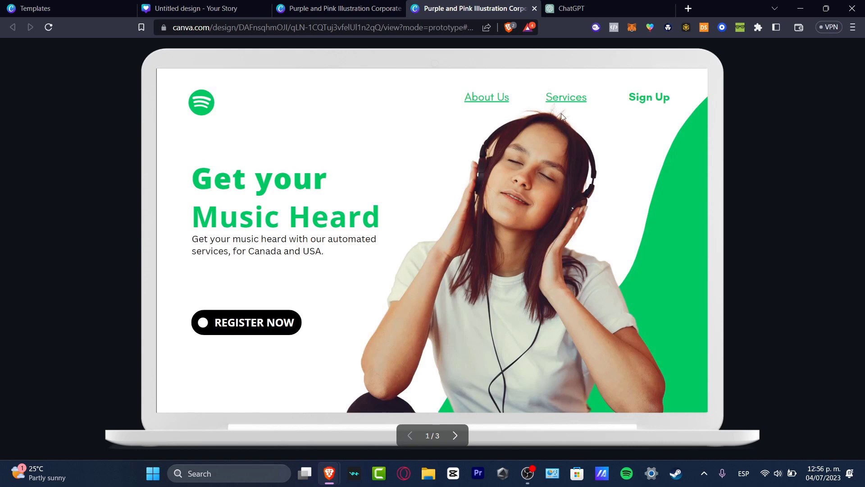
click(571, 96)
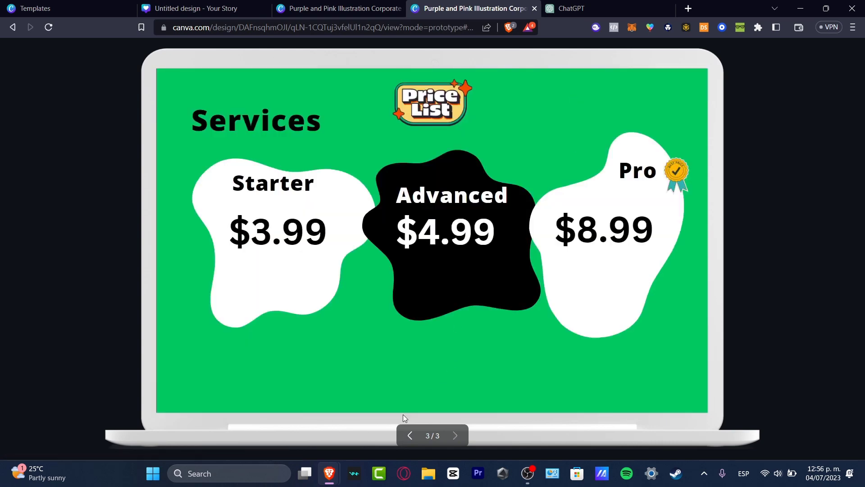
click(411, 435)
click(412, 435)
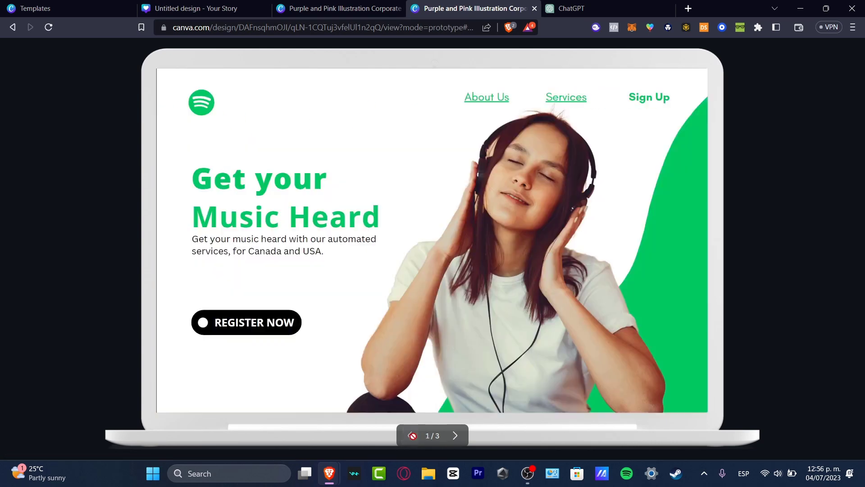
click(502, 97)
Return to the design editor and review the file types offered for downloading the design.
click(341, 5)
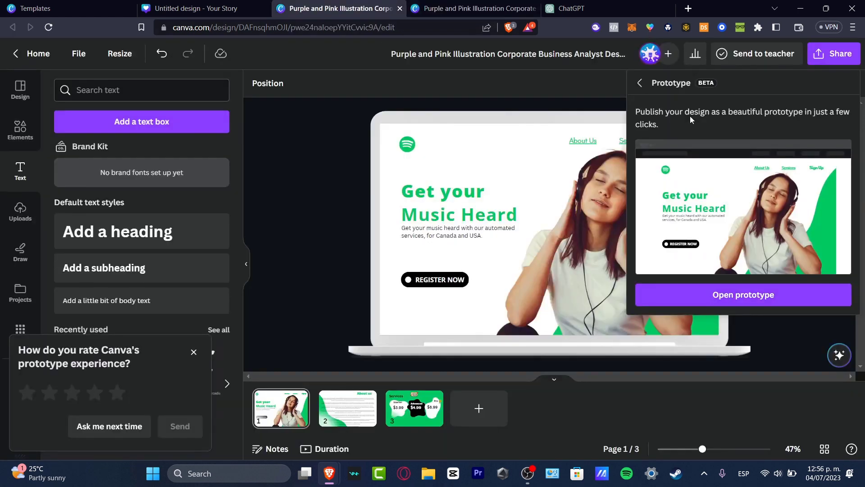
click(640, 84)
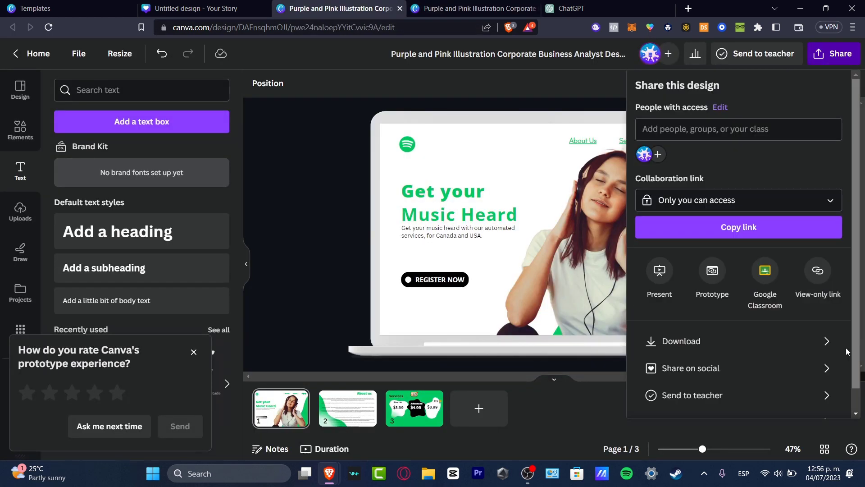
click(715, 341)
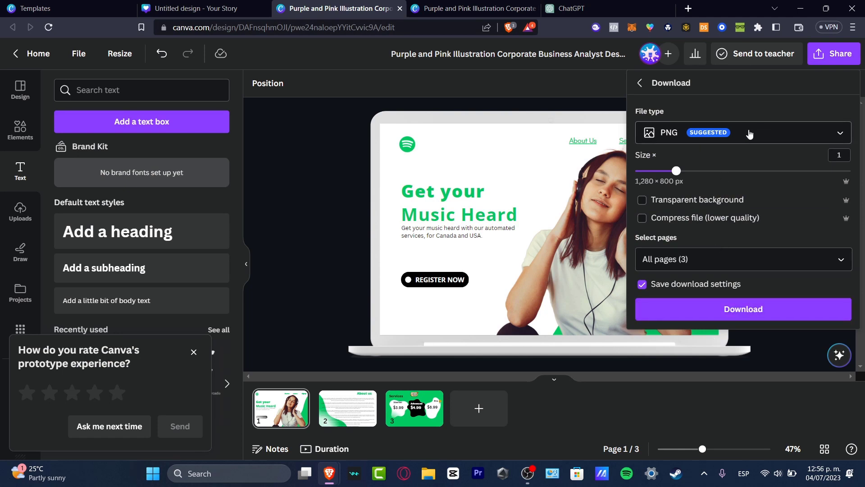
click(754, 135)
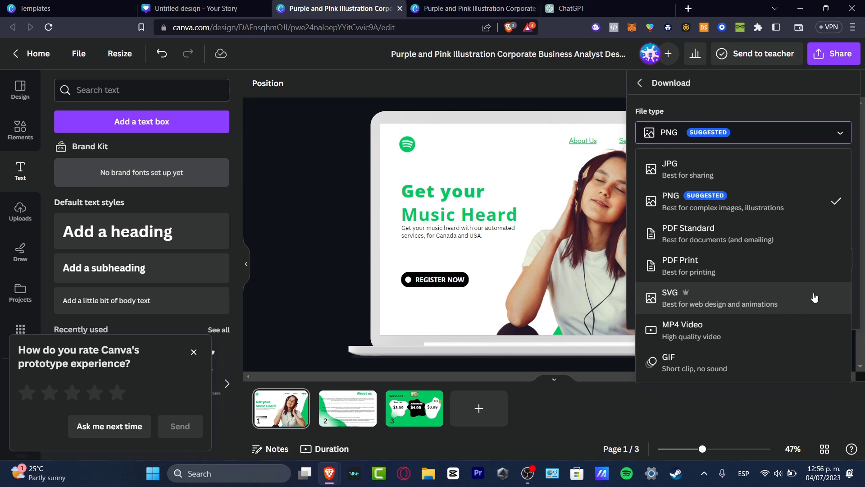
key(Escape)
key(Escape)
Choose to publish the design as a website and set its web style to Classic navigation.
click(818, 255)
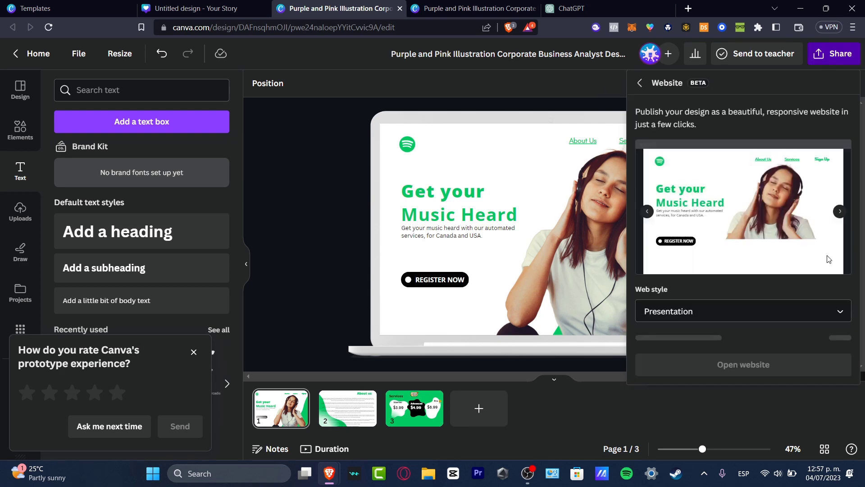
click(737, 311)
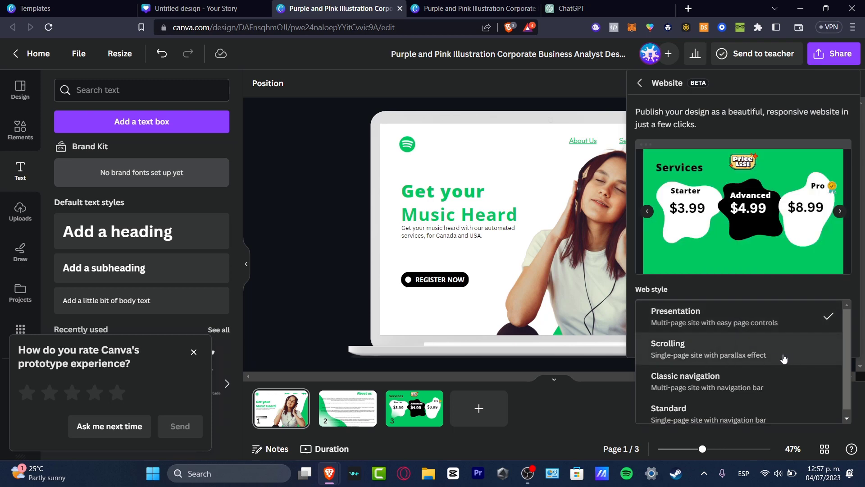
click(759, 379)
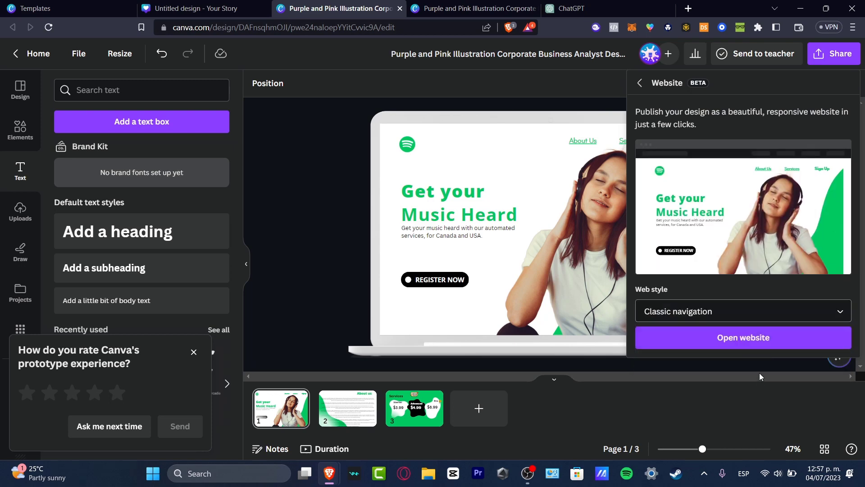
Change the web style to Scrolling and open the design as a website.
click(757, 311)
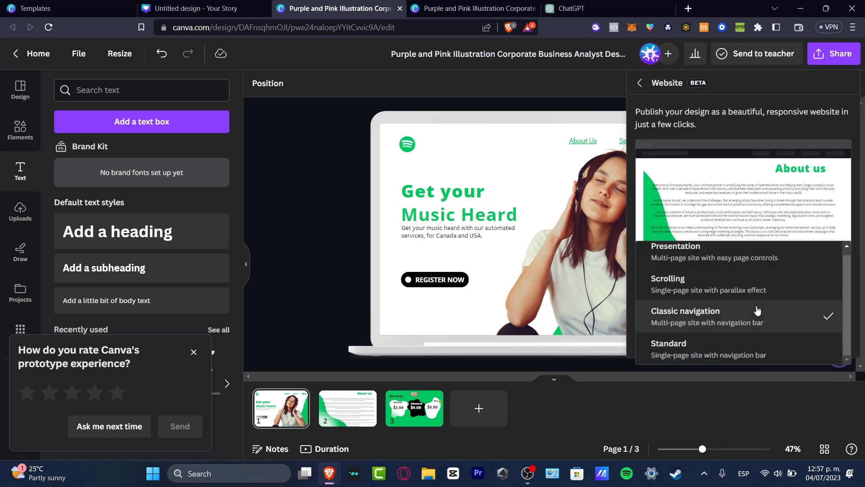
click(732, 287)
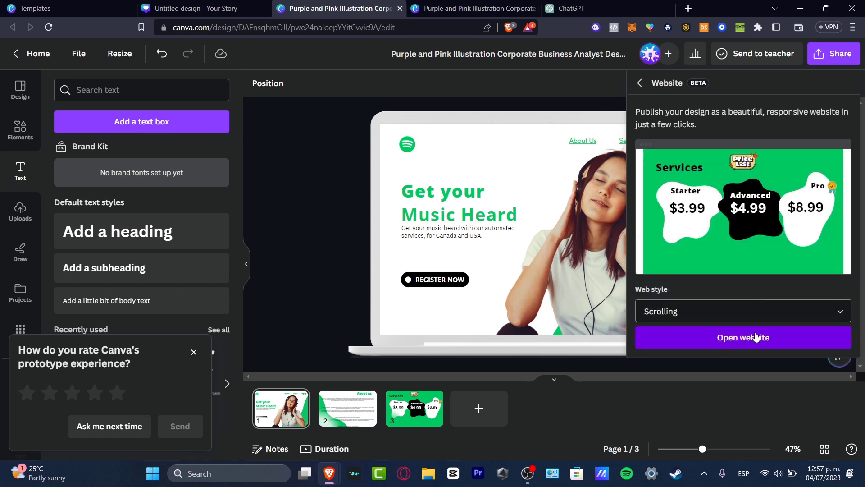
click(712, 337)
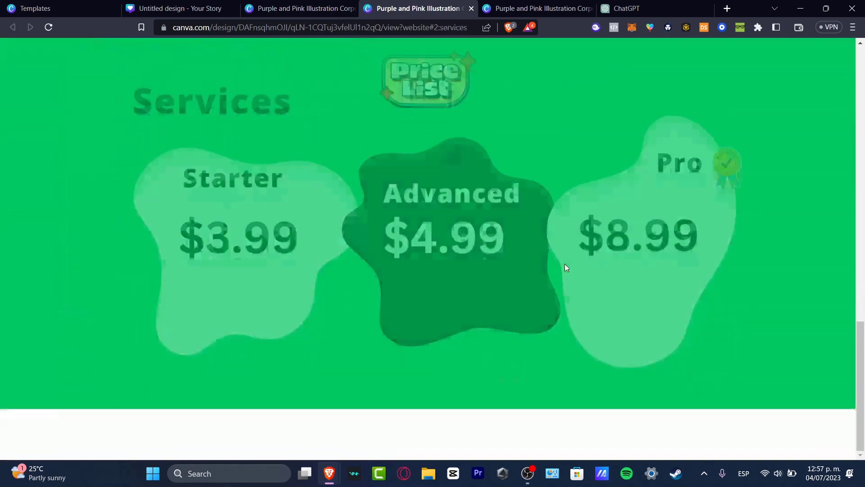
Review the scrolling website, test its "About Us" and "Services" header links, and select its web address.
scroll(566, 266, up, 1)
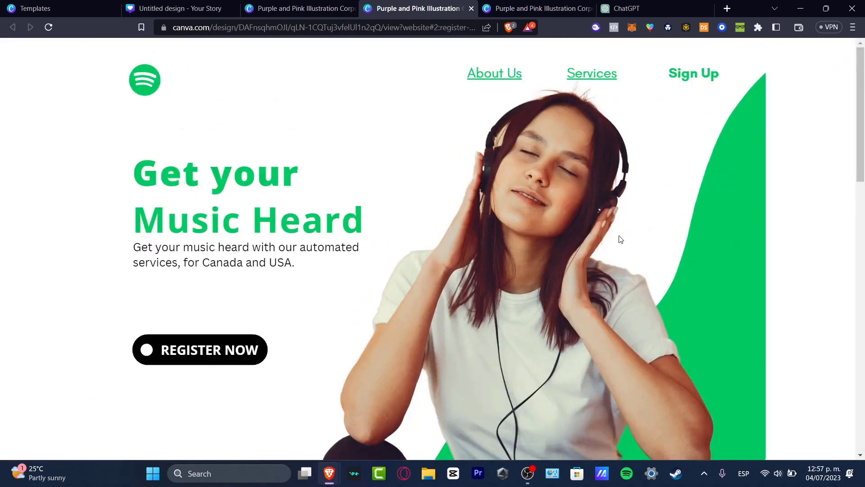
click(506, 82)
click(592, 75)
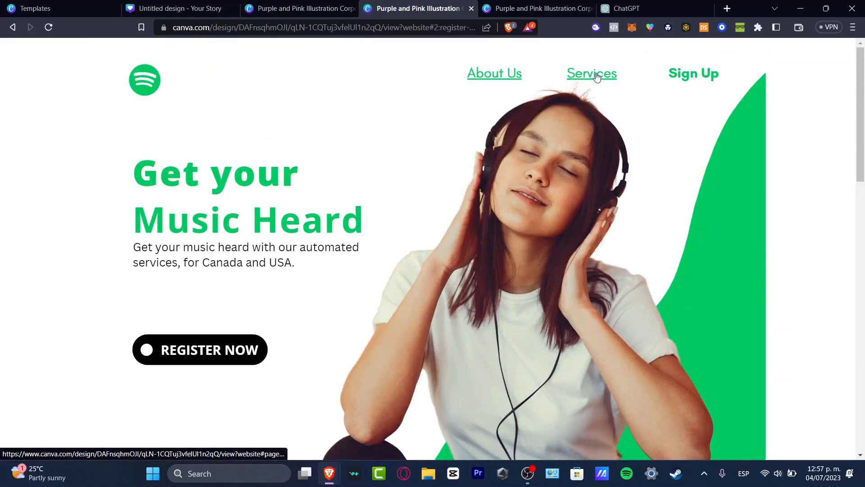
click(302, 27)
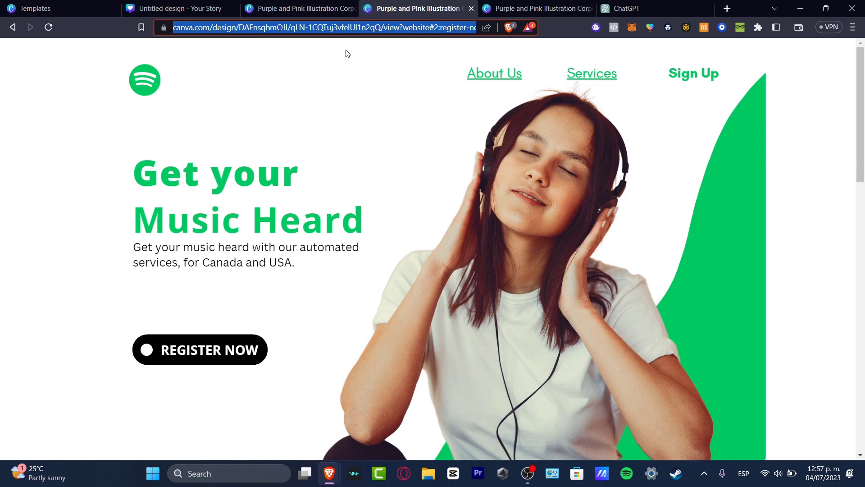
Return to the design editor and animate page 1's text: Wipe on "Music Heard", Drift on the description, Tectonic on "REGISTER NOW".
click(306, 8)
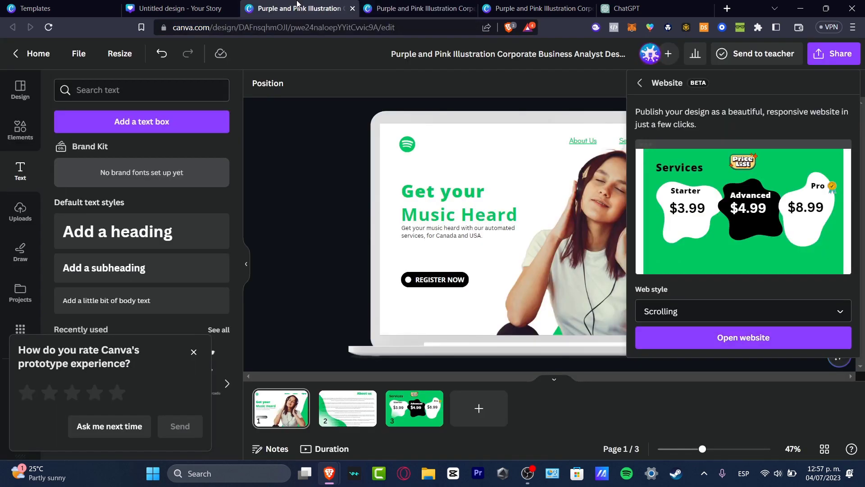
click(463, 198)
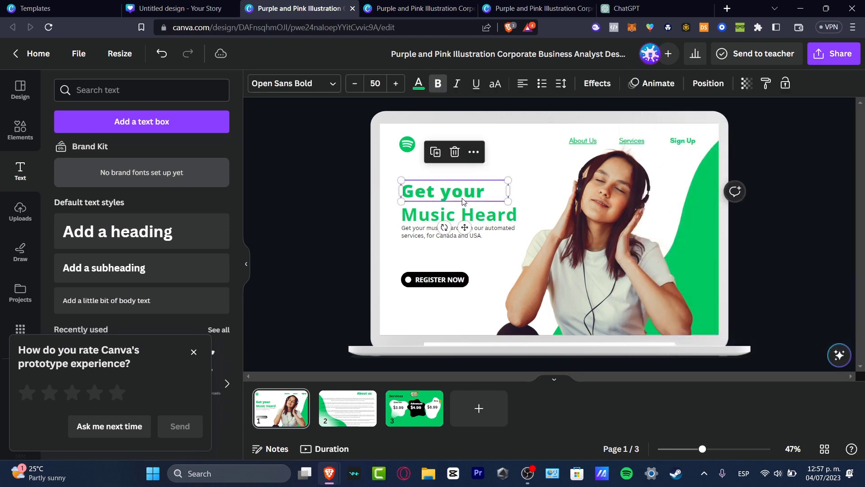
click(653, 85)
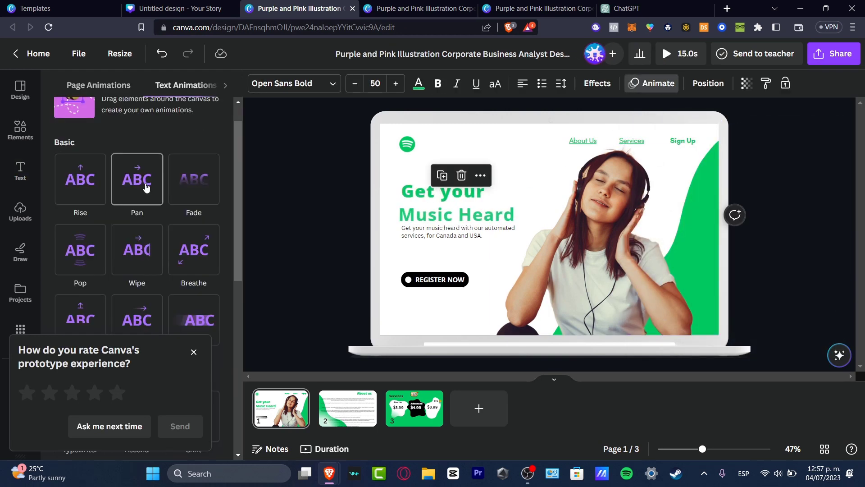
click(149, 242)
click(137, 247)
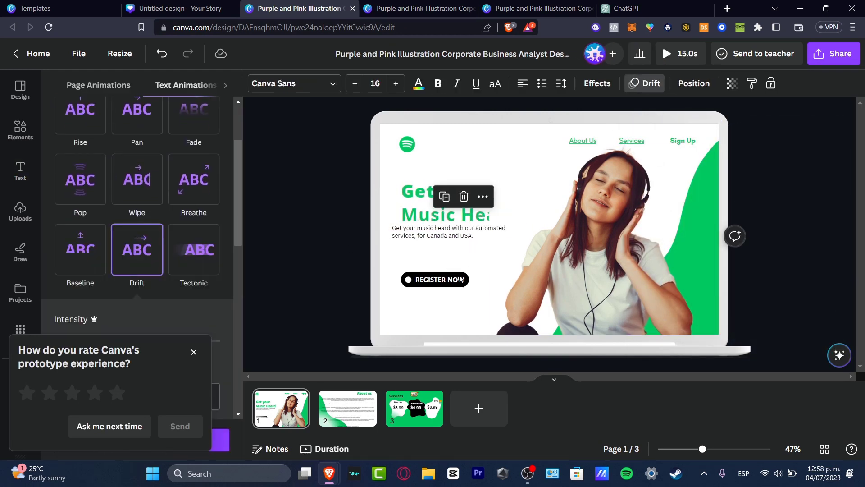
click(441, 281)
click(195, 275)
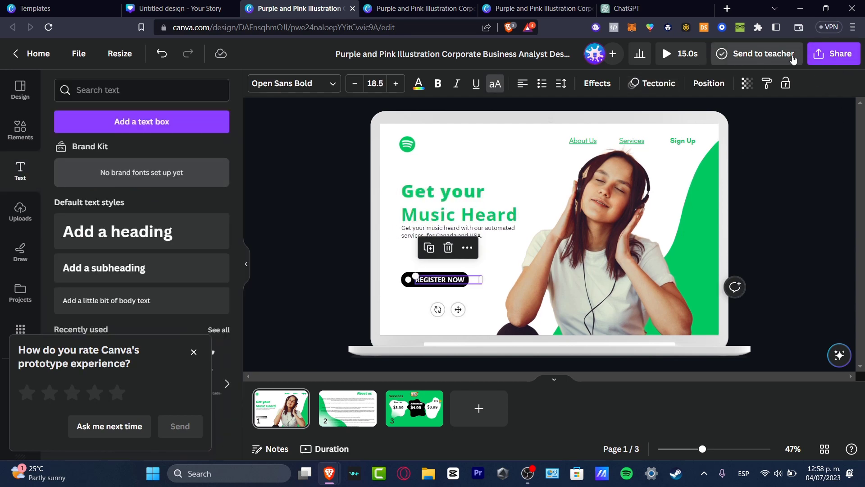
Close the old prototype page, then reload the website and test its "About Us" link and "REGISTER NOW" button.
click(592, 15)
click(590, 12)
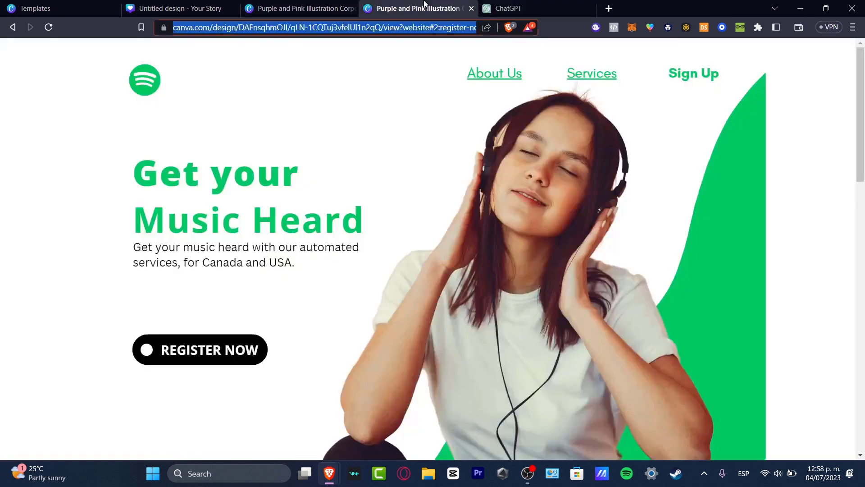
click(51, 29)
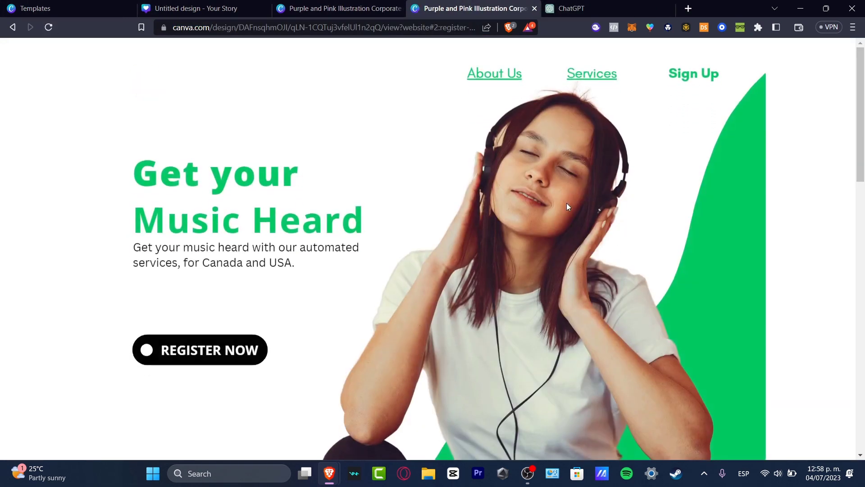
click(502, 72)
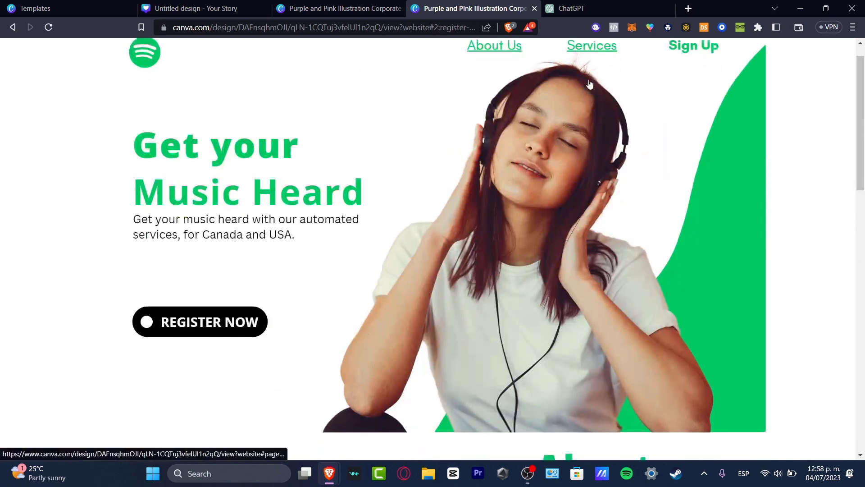
click(200, 321)
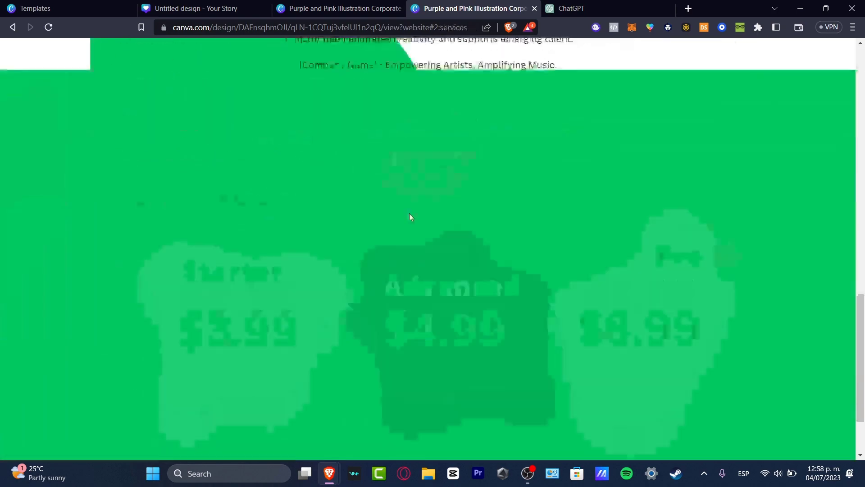